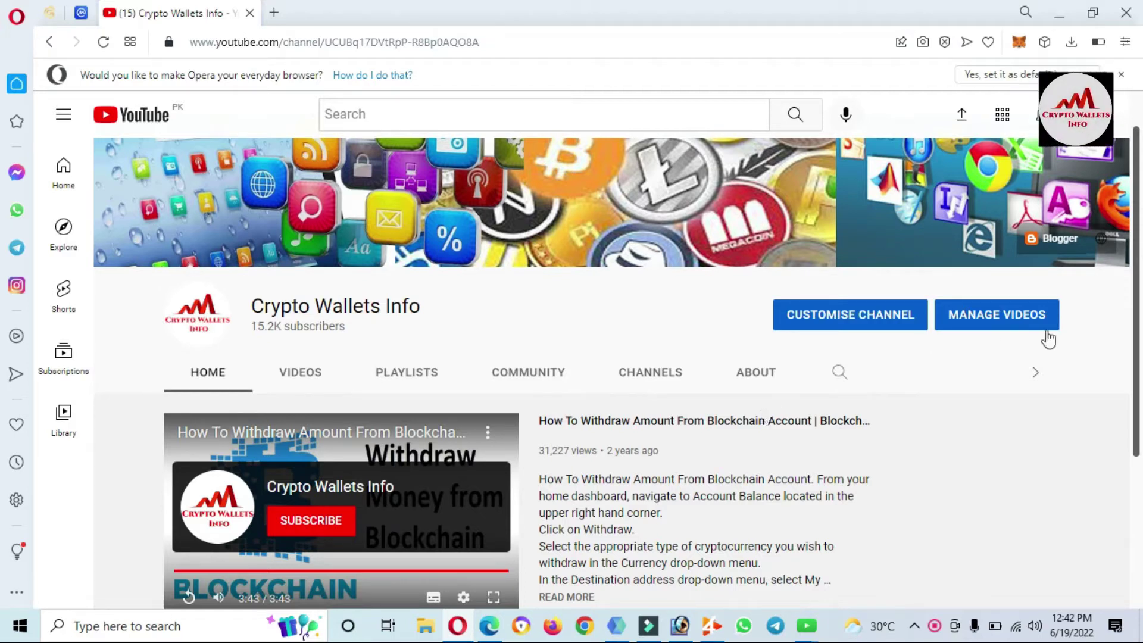
scroll(1139, 274, down, 4)
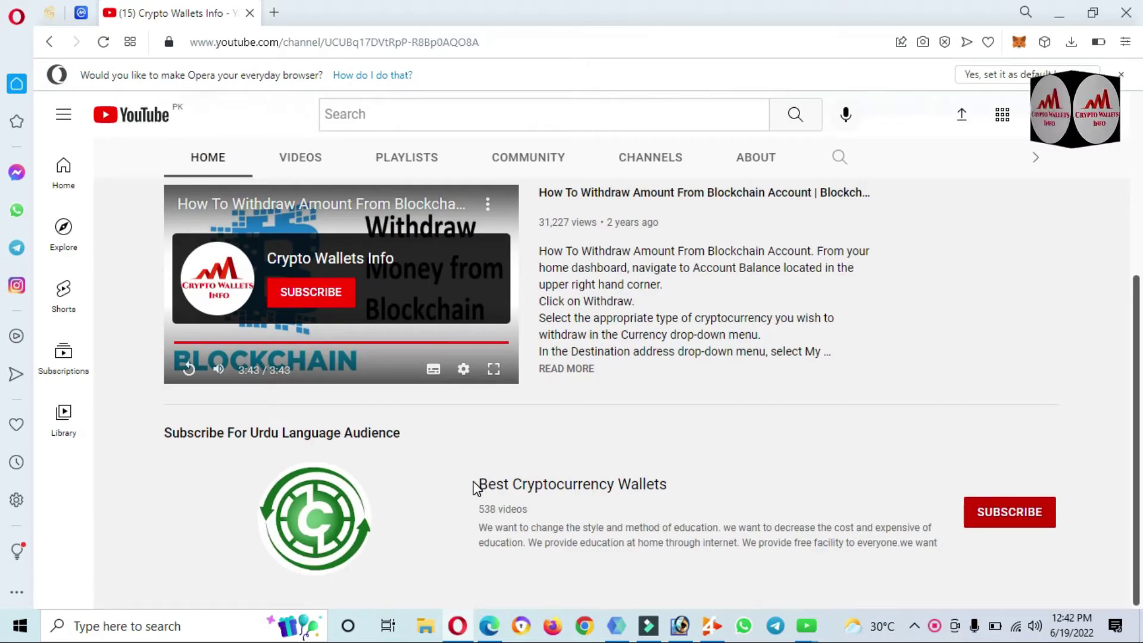
drag(474, 483, 639, 484)
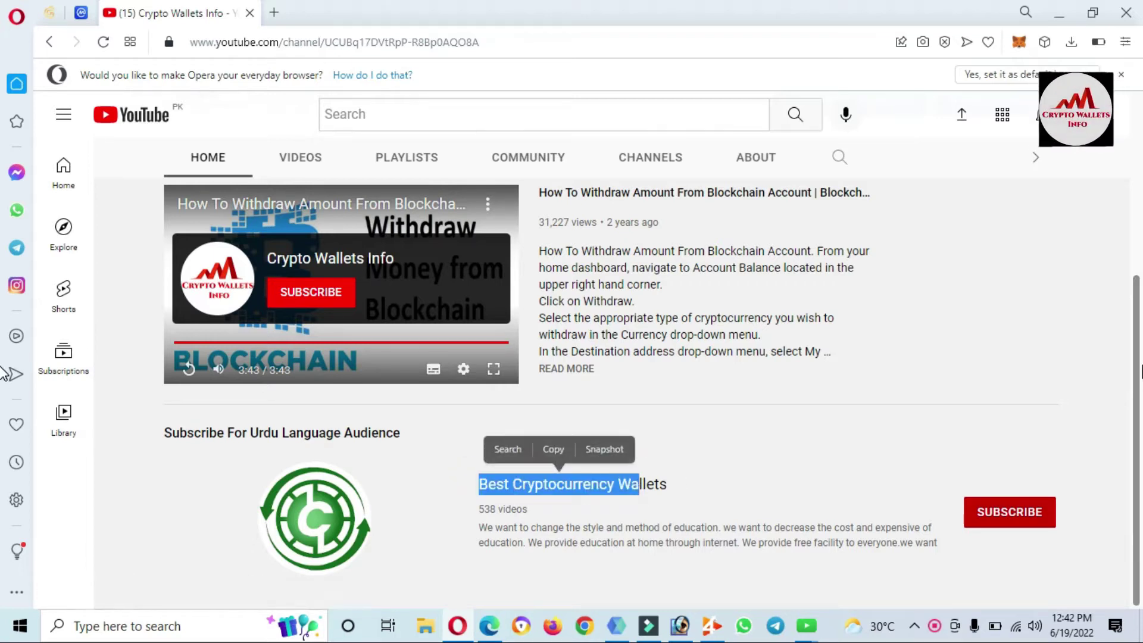
scroll(3, 374, up, 5)
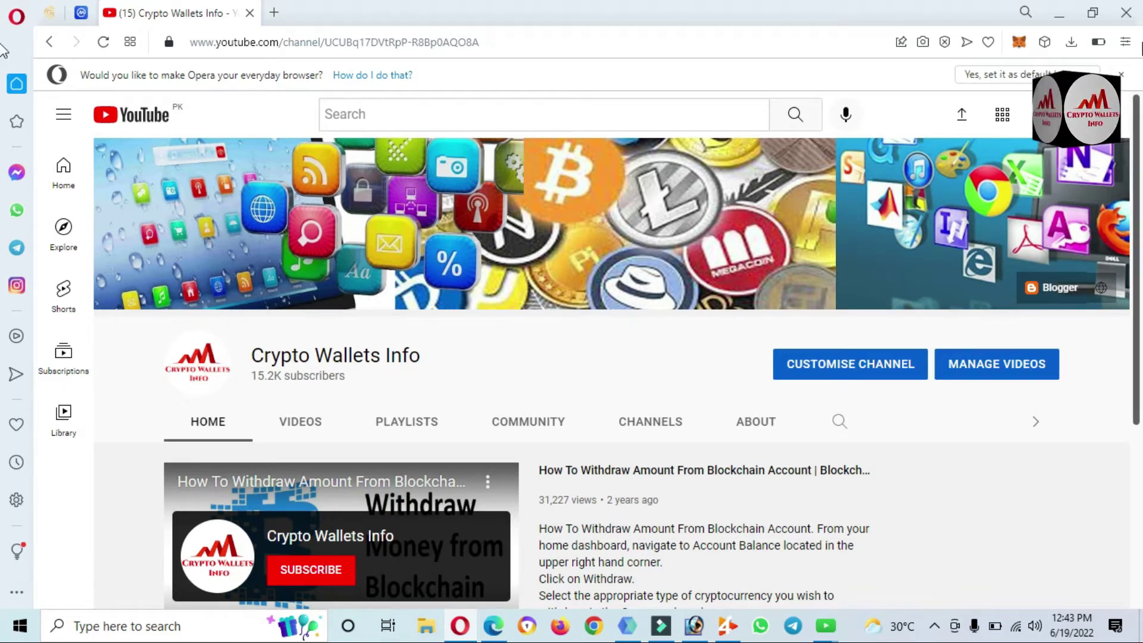
Open the MetaMask wallet extension and unlock it by entering the wallet password
click(1017, 43)
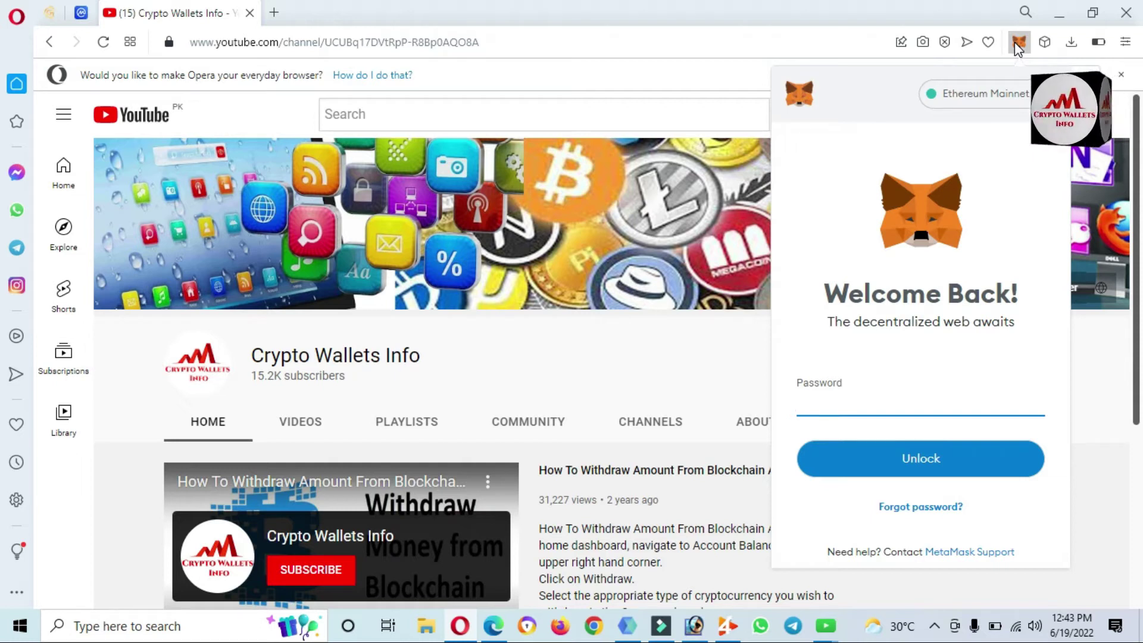
text(•••••)
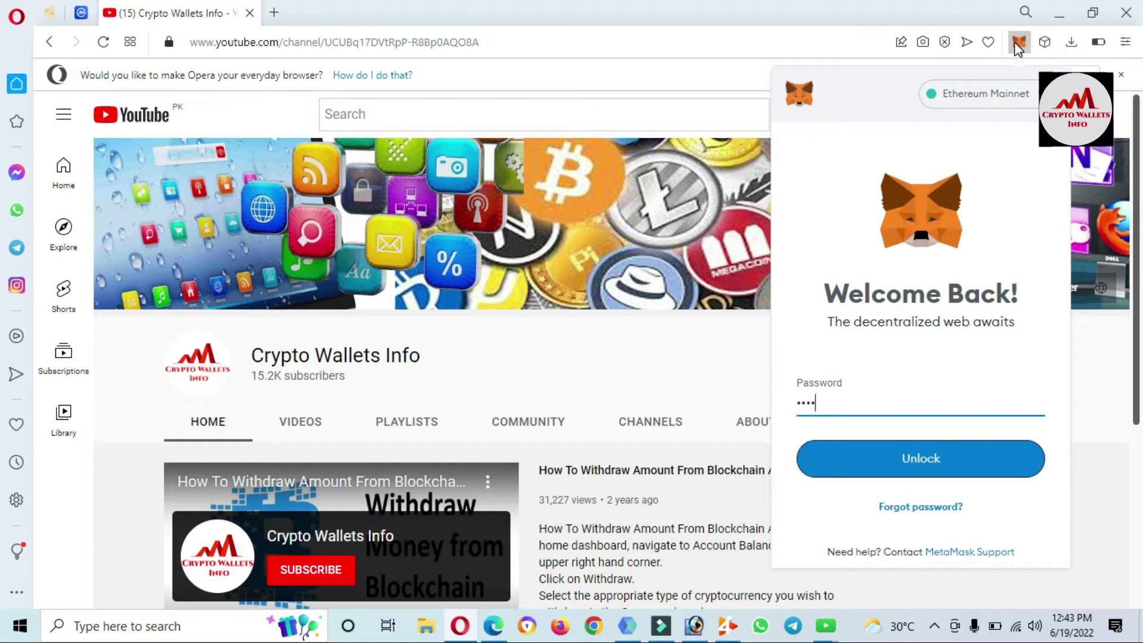
text(••••••••)
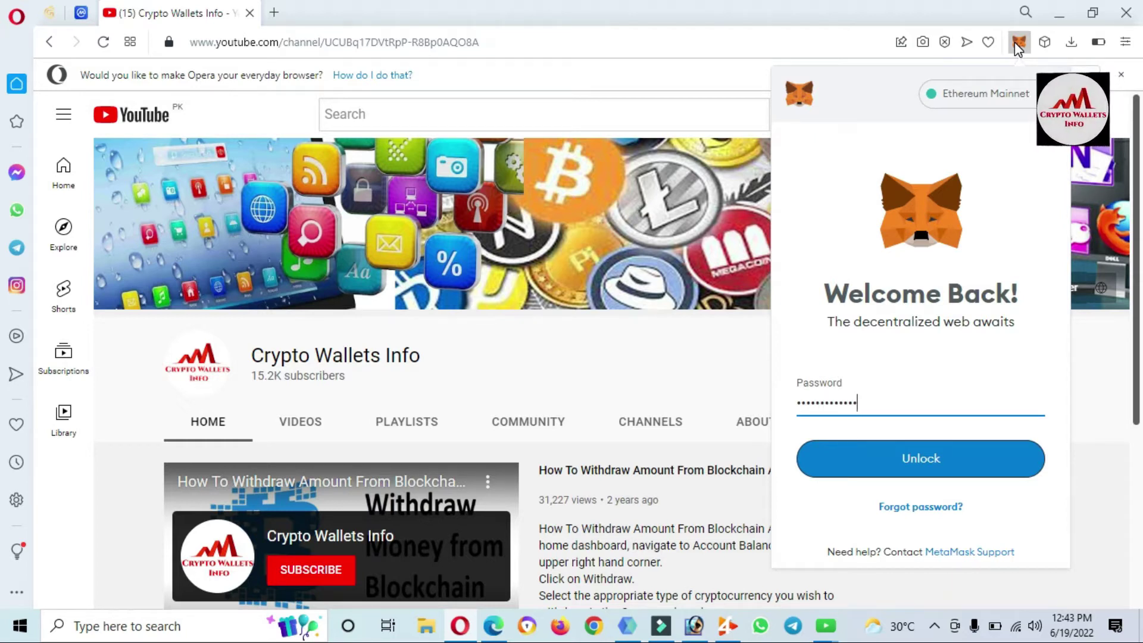
click(922, 460)
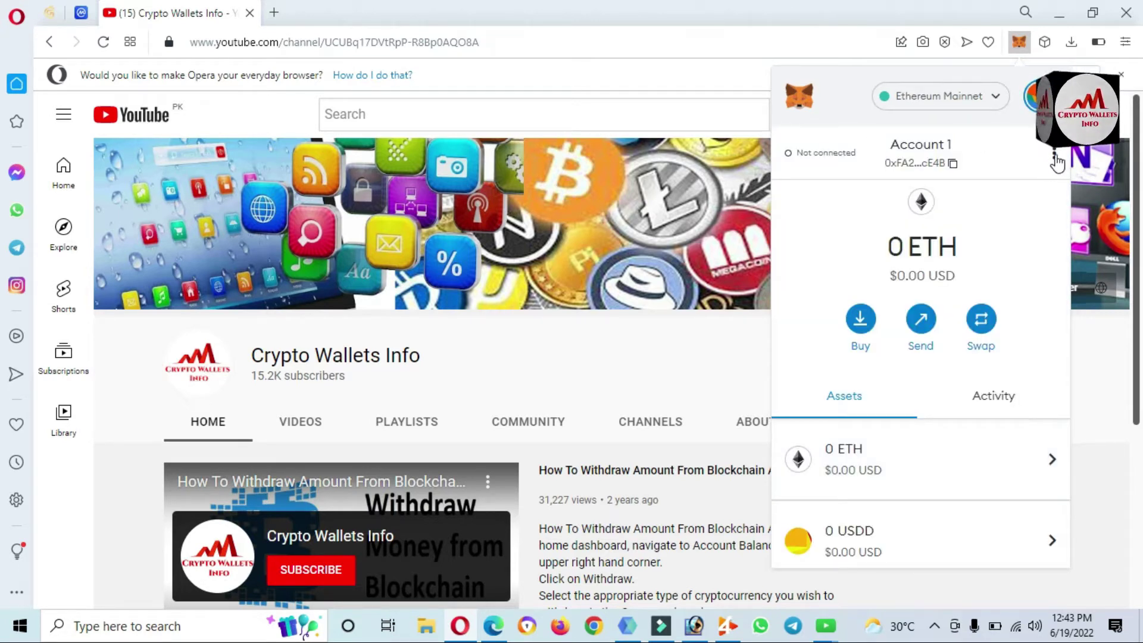
Open the MetaMask account in the expanded full-page view
click(1056, 159)
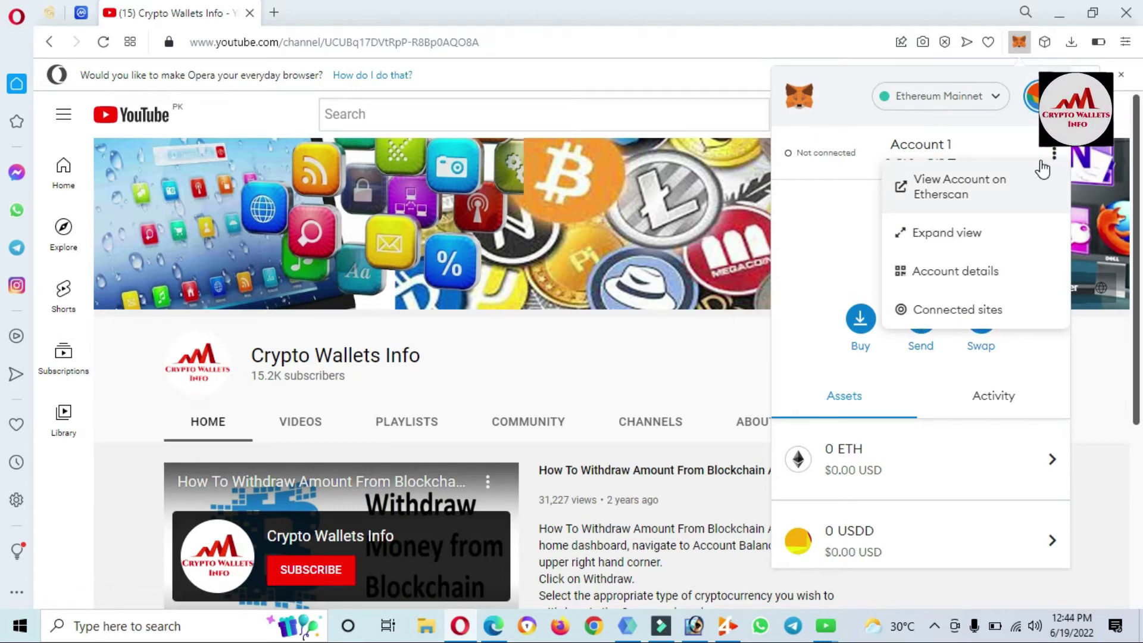
click(949, 236)
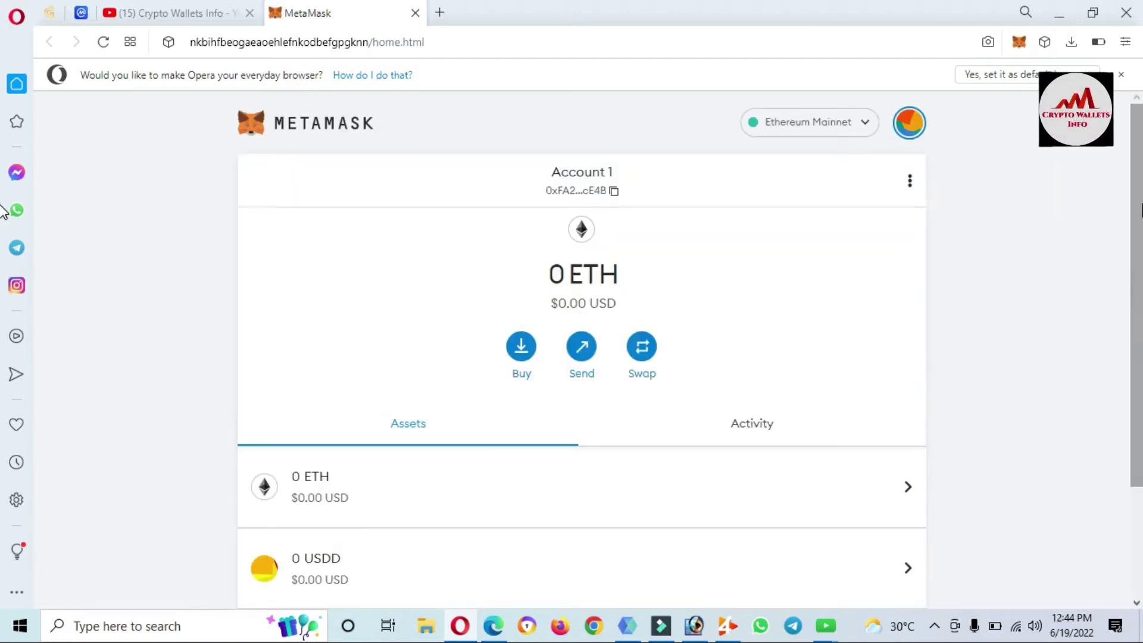
scroll(1134, 227, down, 3)
scroll(5, 238, up, 3)
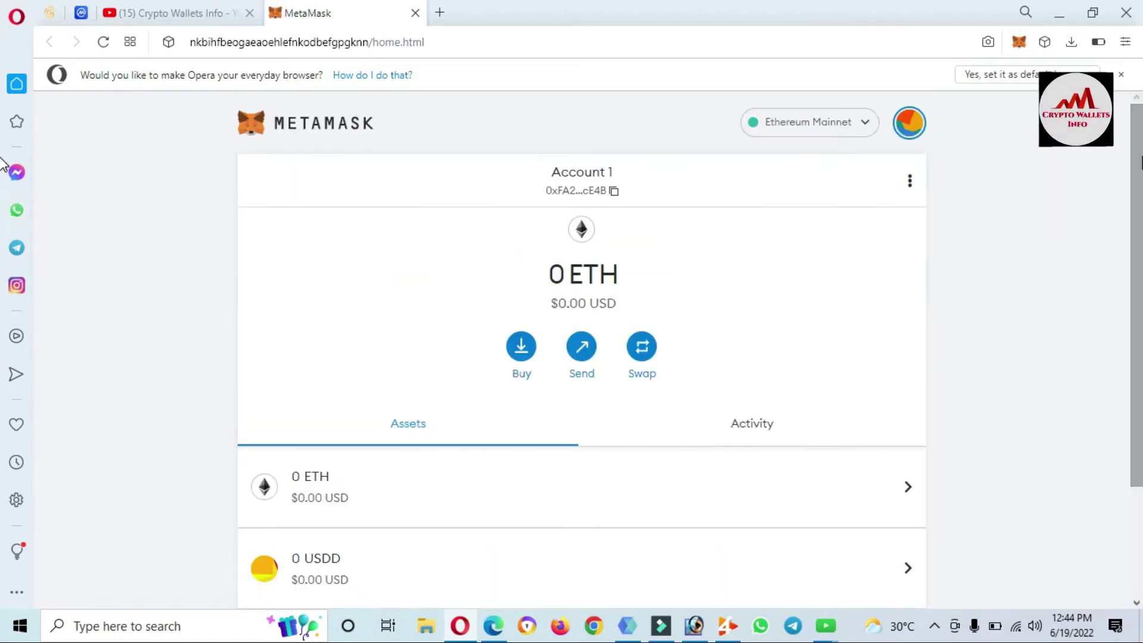
Open MetaMask's form for adding a custom network and examine the name, RPC URL, chain ID, currency symbol and block explorer fields
click(873, 140)
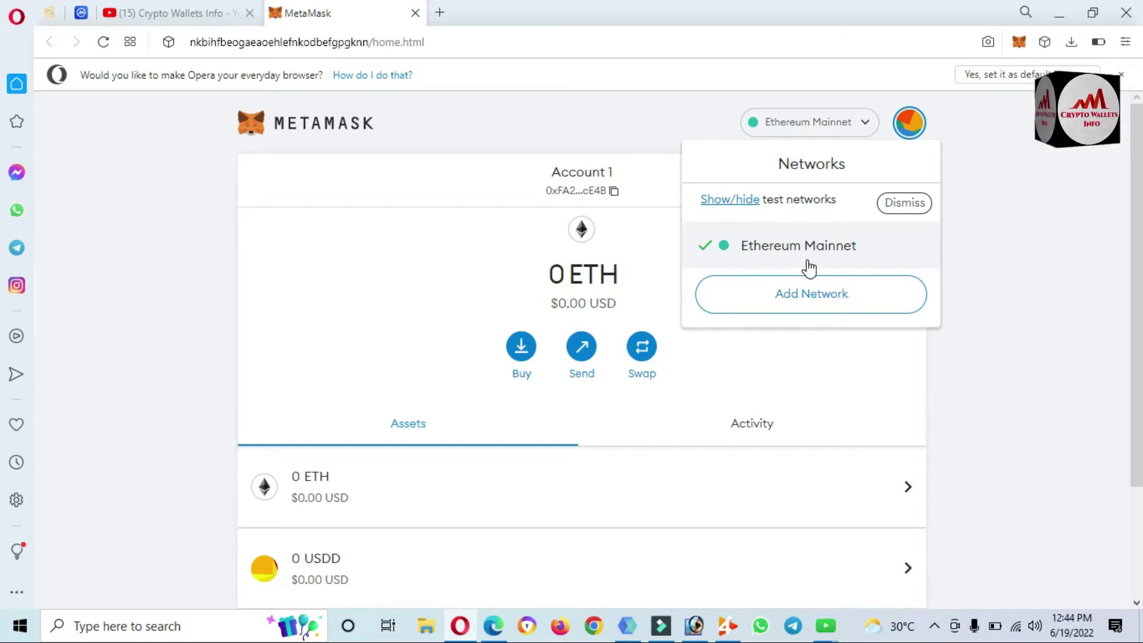
click(824, 295)
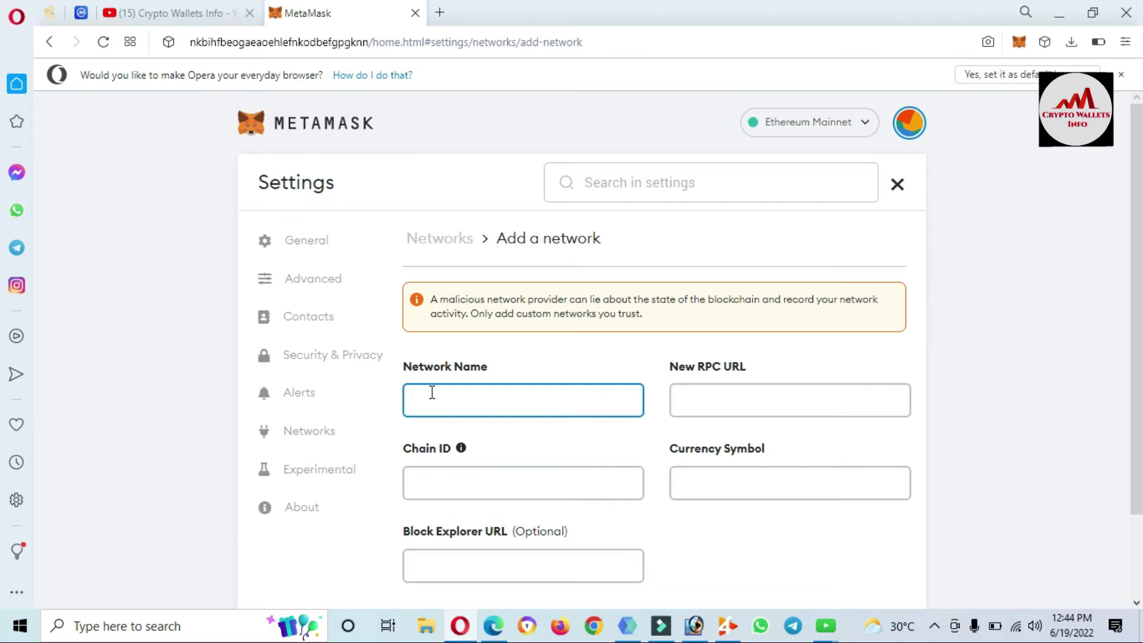
click(717, 399)
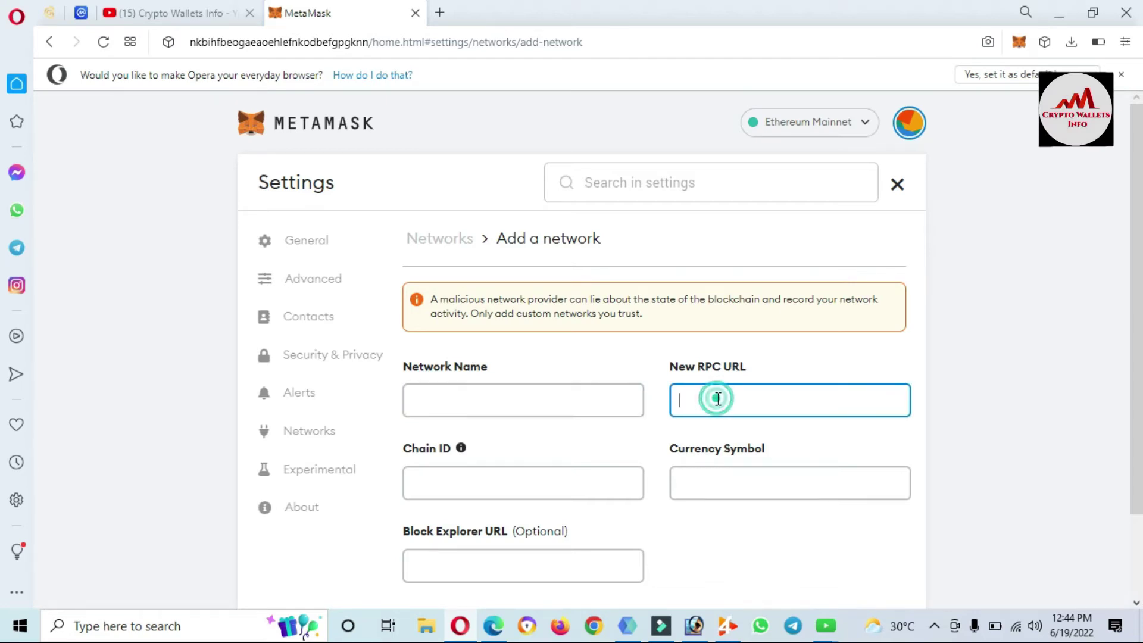
click(493, 469)
click(722, 493)
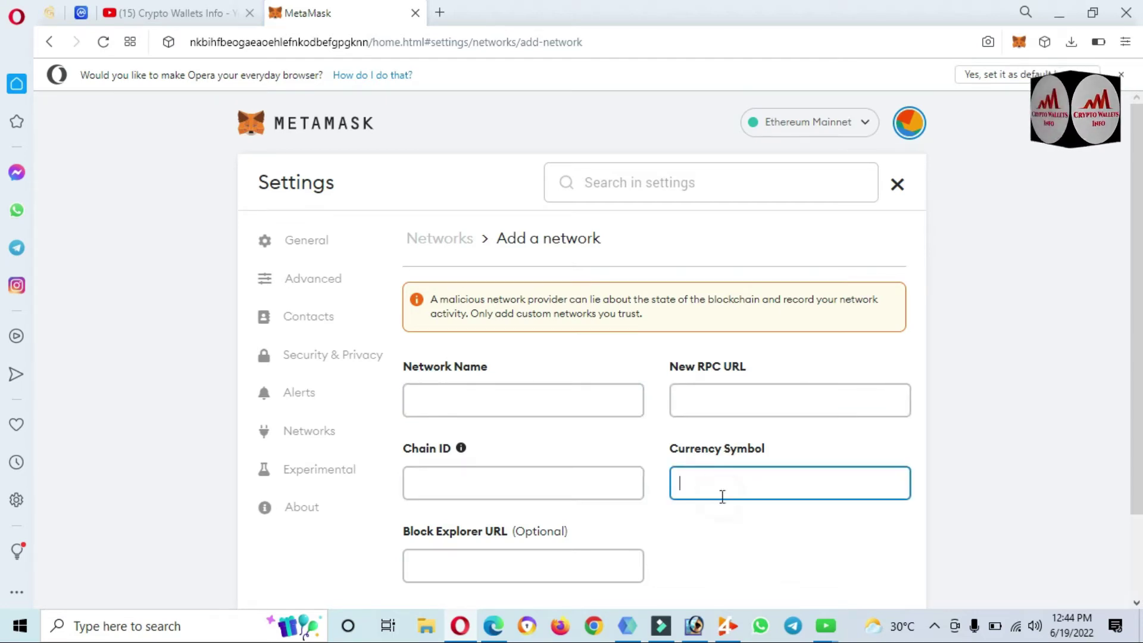
click(481, 560)
scroll(1138, 393, down, 2)
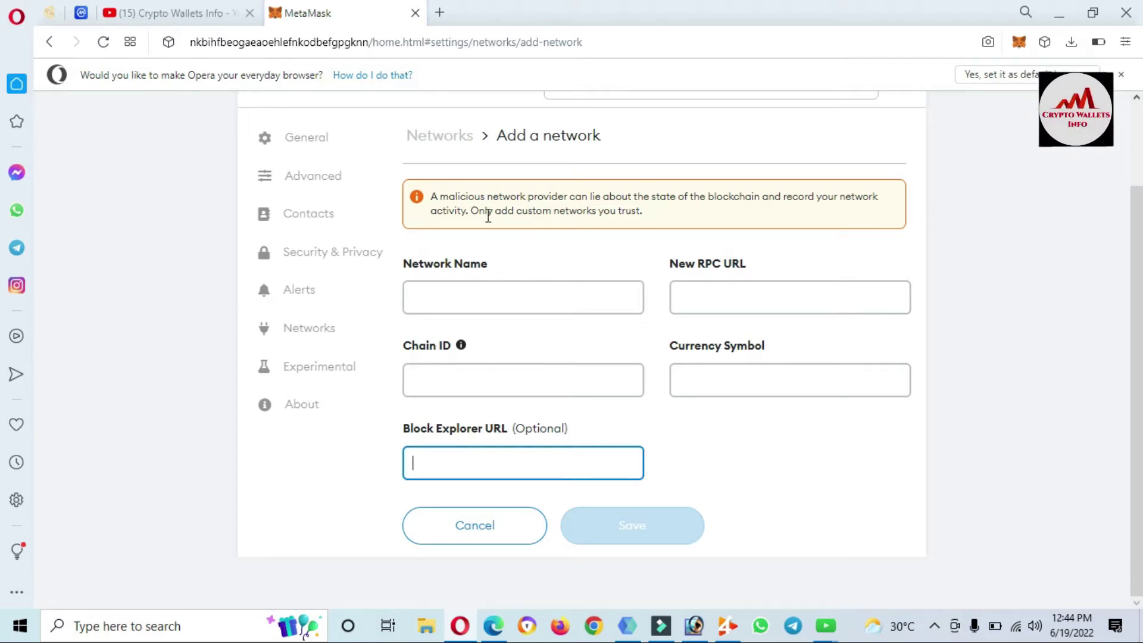
scroll(1134, 357, up, 2)
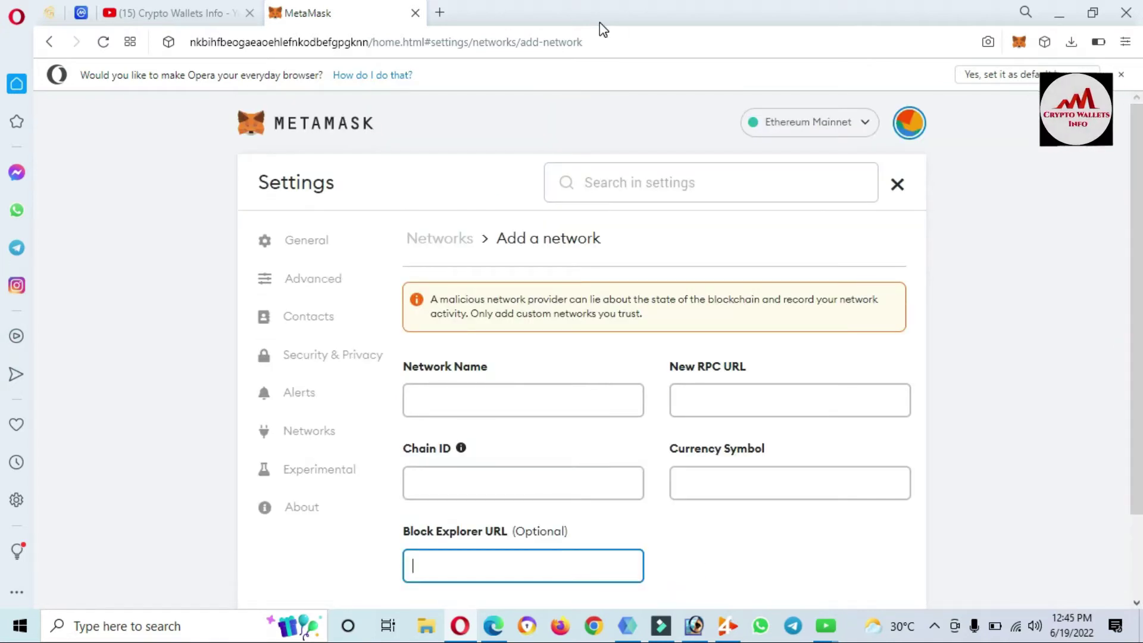
Open Google in a new browser tab and search for "chainlist"
click(442, 13)
text(go)
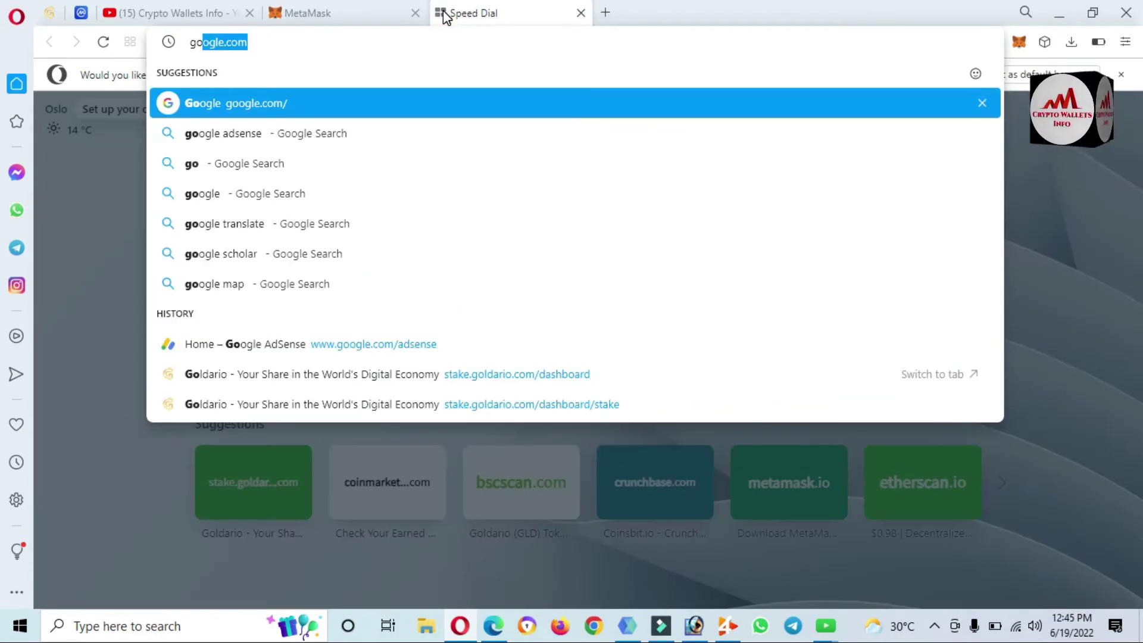
key(Right)
key(Return)
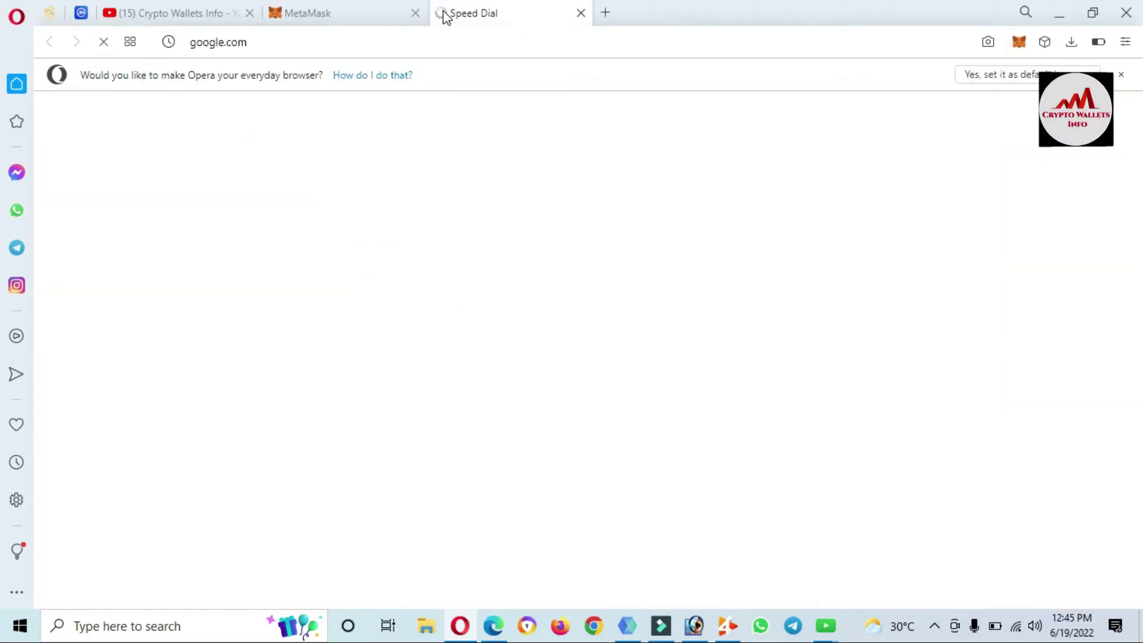
text(c)
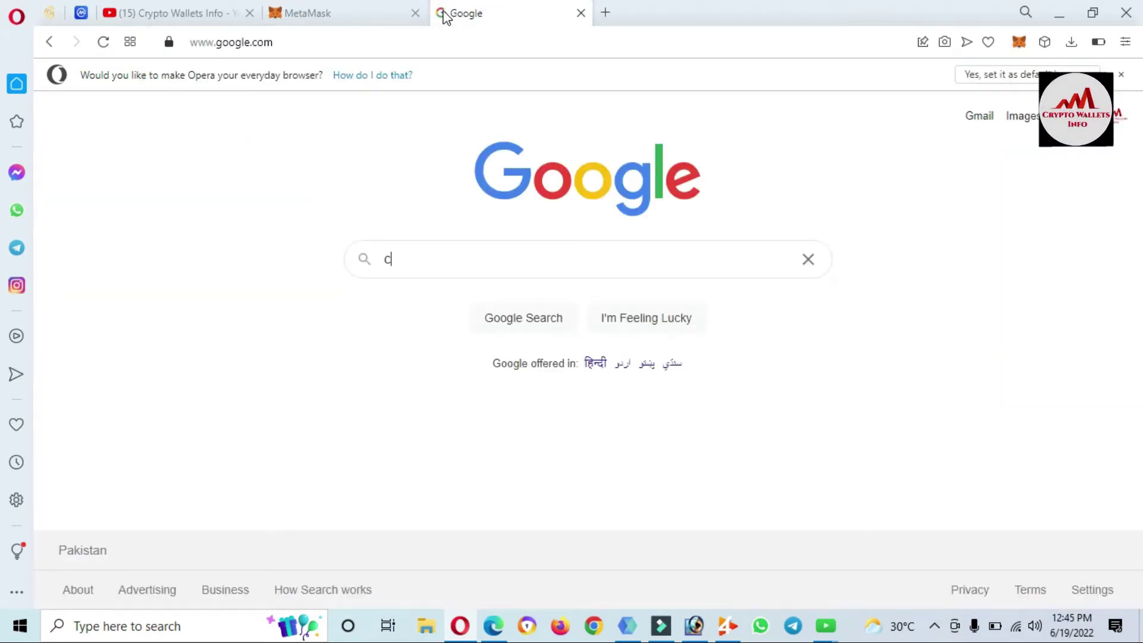
text(hainlist)
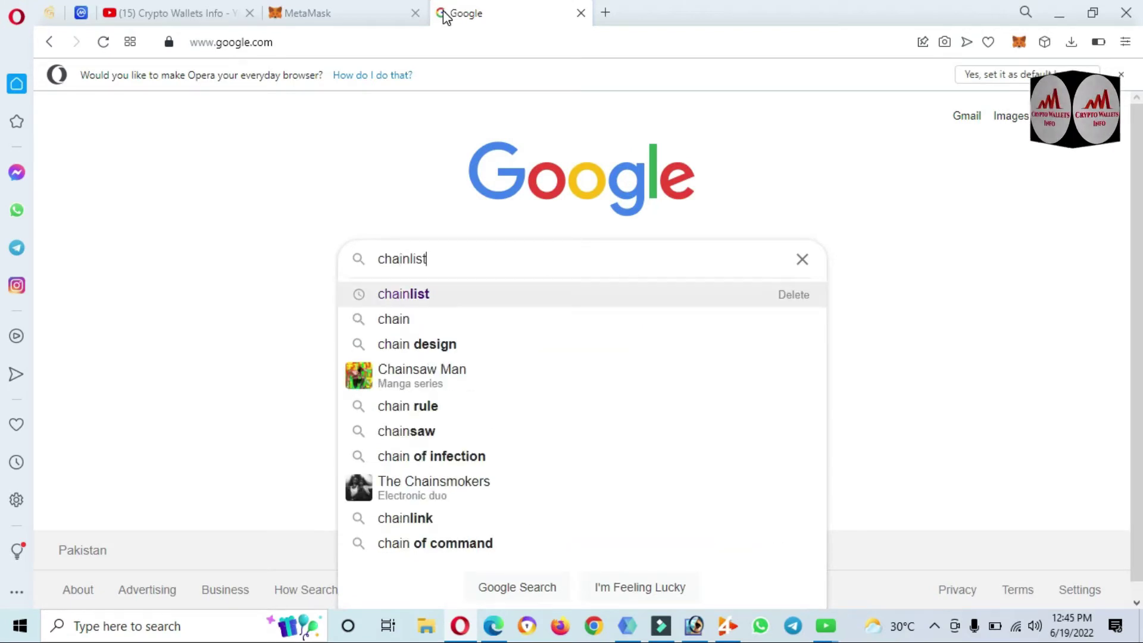
key(Return)
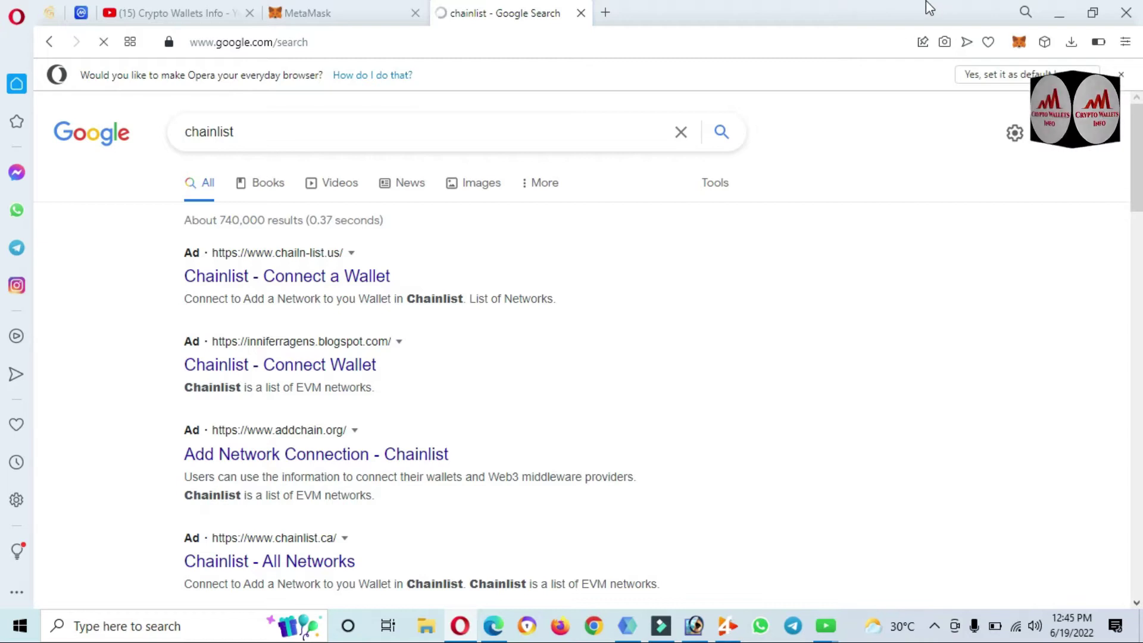
Find the non-sponsored chainlist.org result below the ads and open the Chainlist website
scroll(3, 192, down, 3)
scroll(3, 191, down, 1)
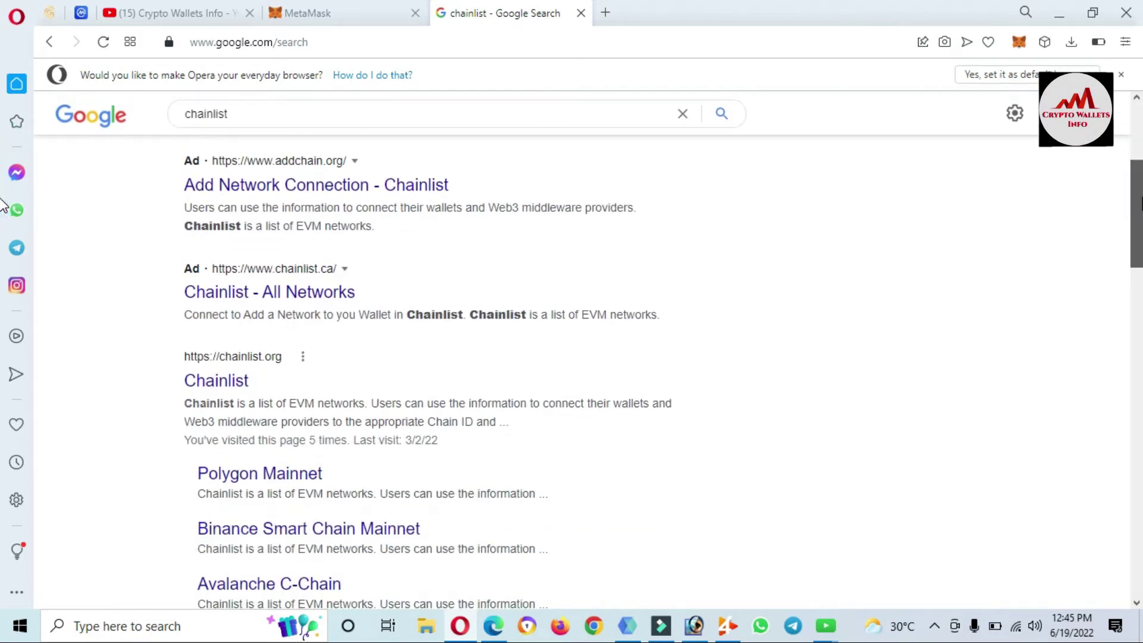
click(171, 356)
drag(179, 356, 293, 363)
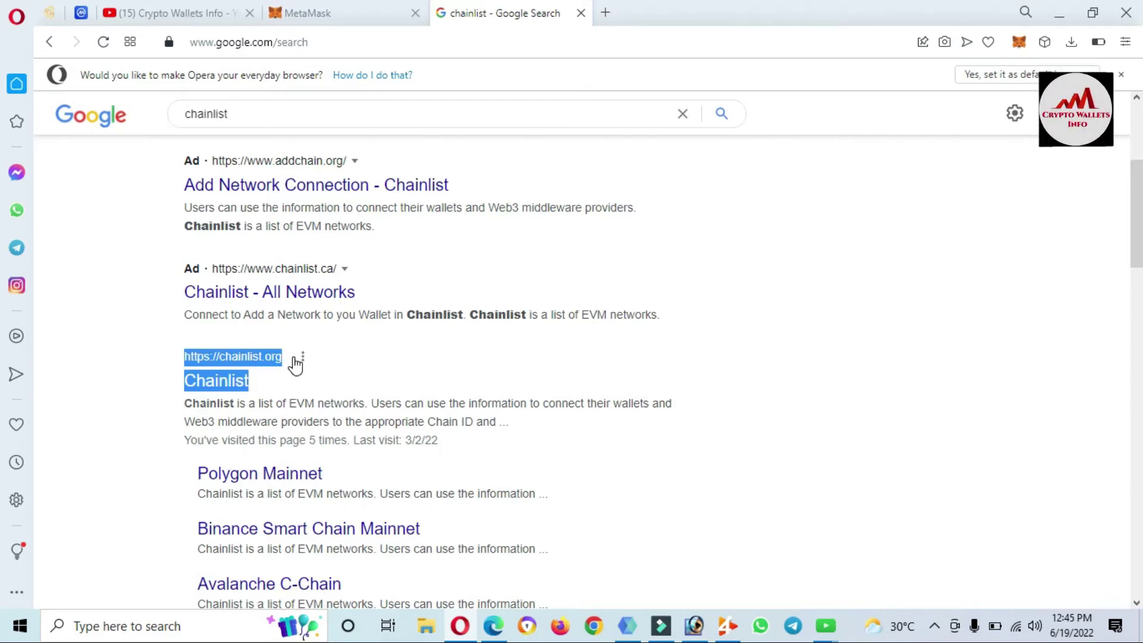
click(180, 368)
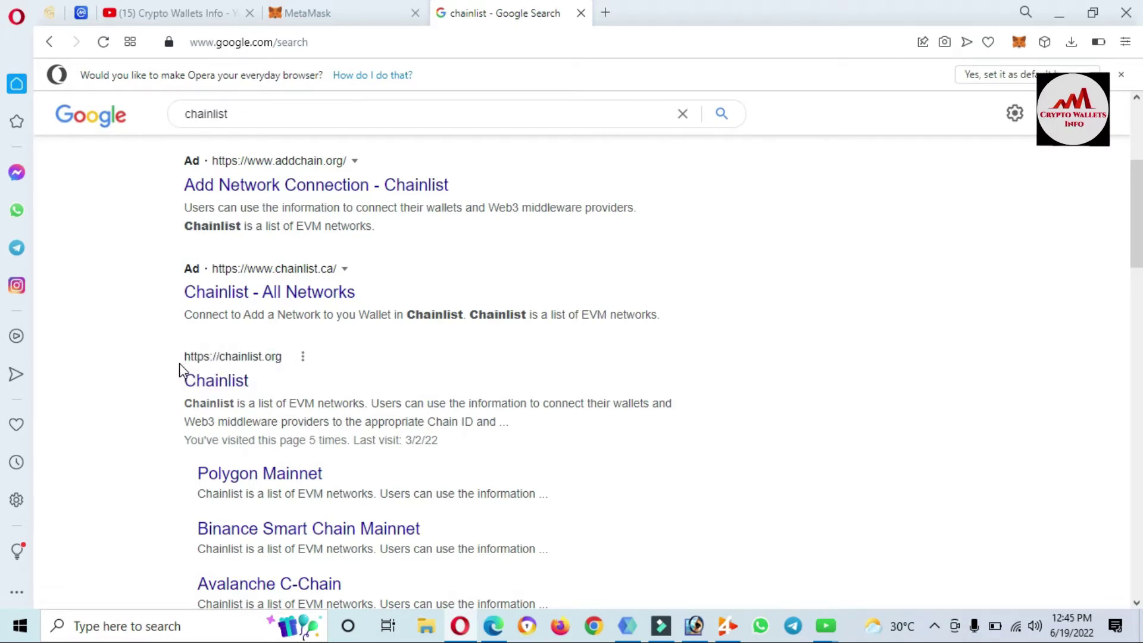
drag(182, 369, 296, 373)
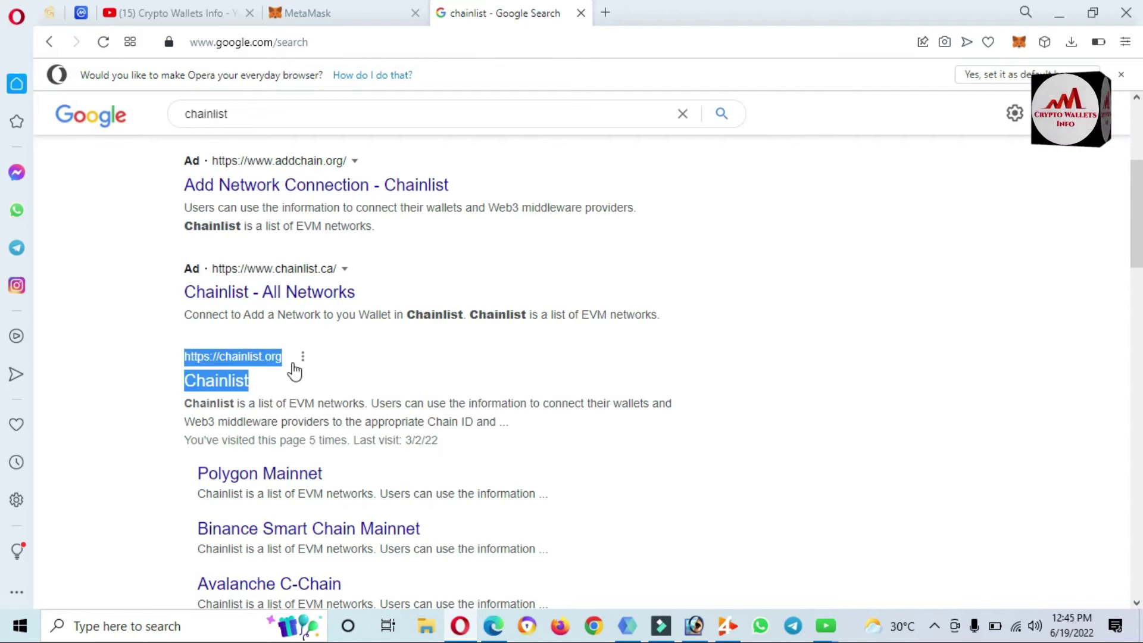
click(173, 365)
click(215, 379)
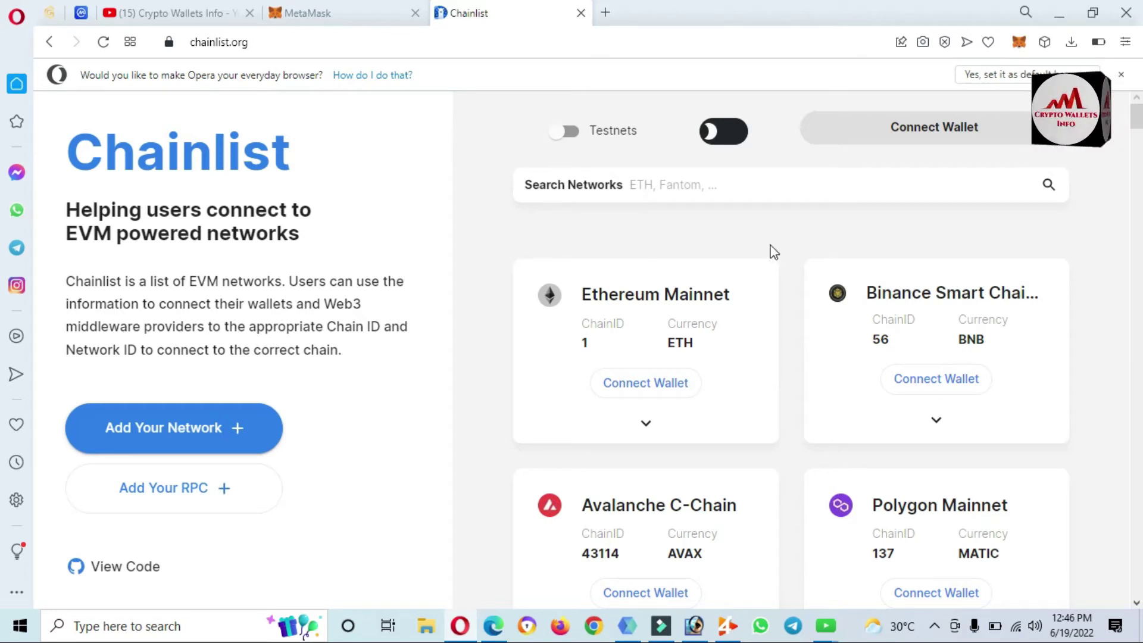
Look through the EVM networks listed on Chainlist
drag(1139, 125, 1139, 135)
drag(1, 134, 1138, 575)
drag(3, 582, 3, 101)
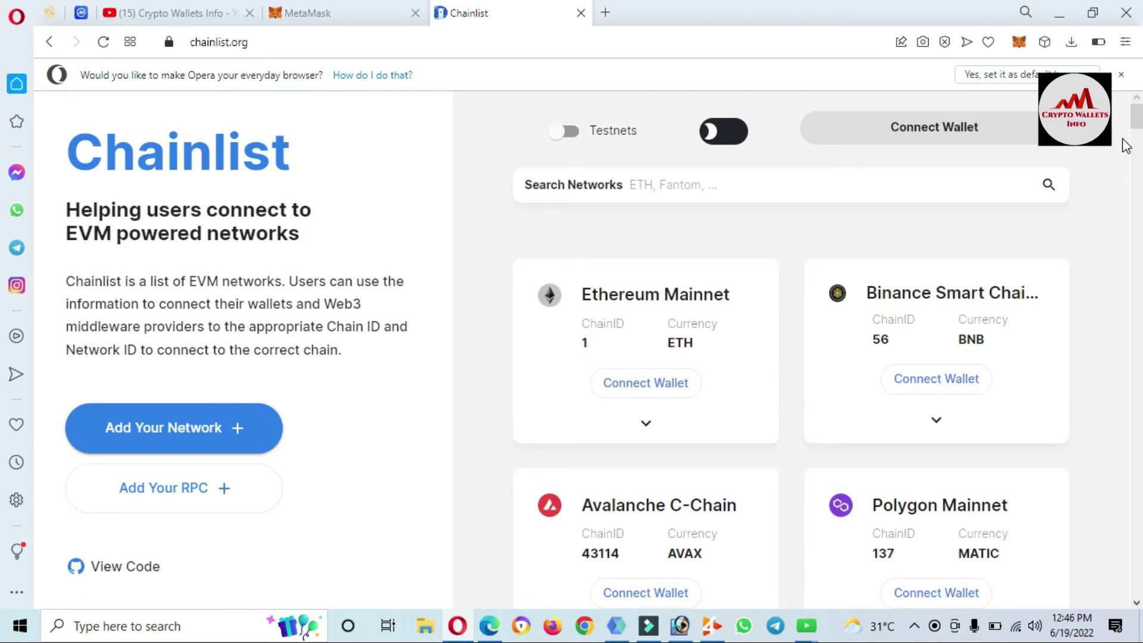
scroll(3, 179, down, 4)
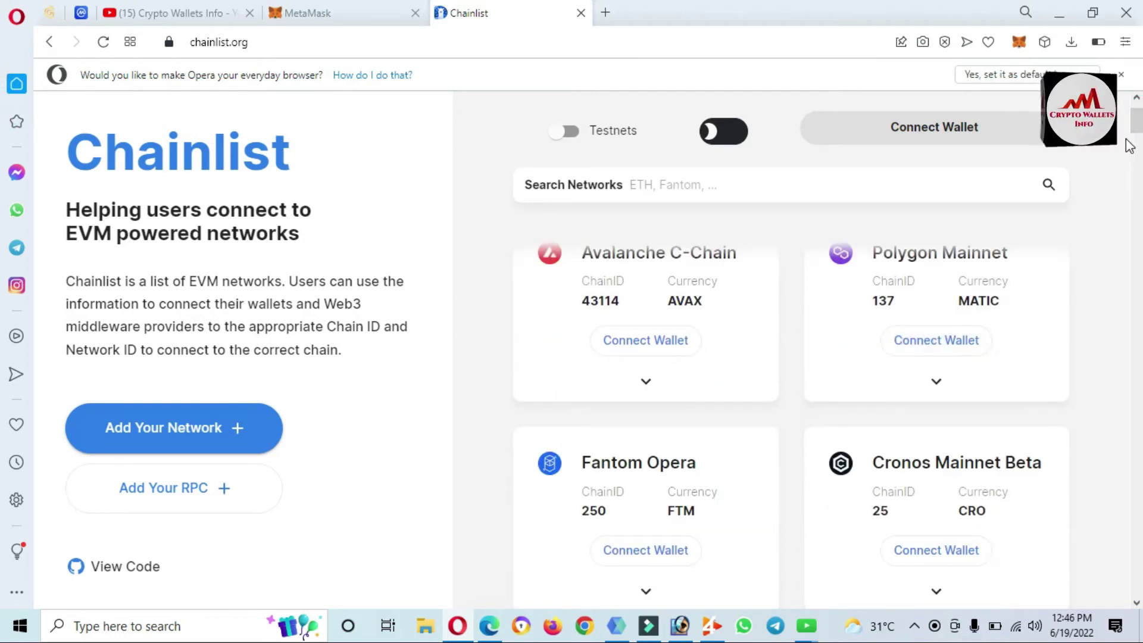
scroll(3, 248, up, 3)
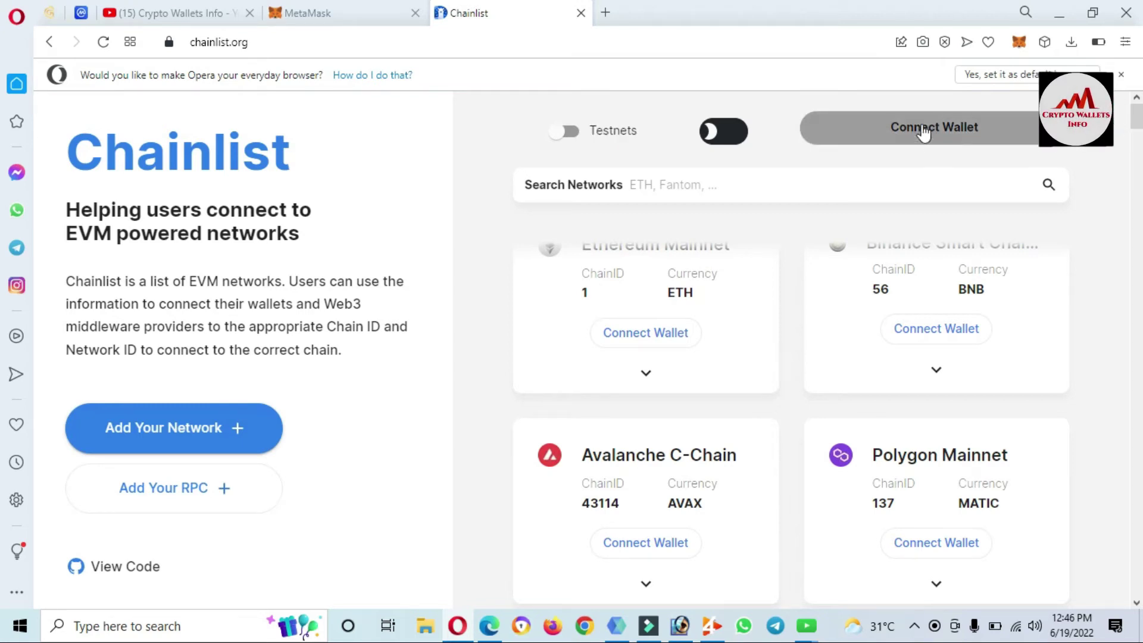
Connect MetaMask's Account 1 to chainlist.org and approve the requested site permissions
click(957, 127)
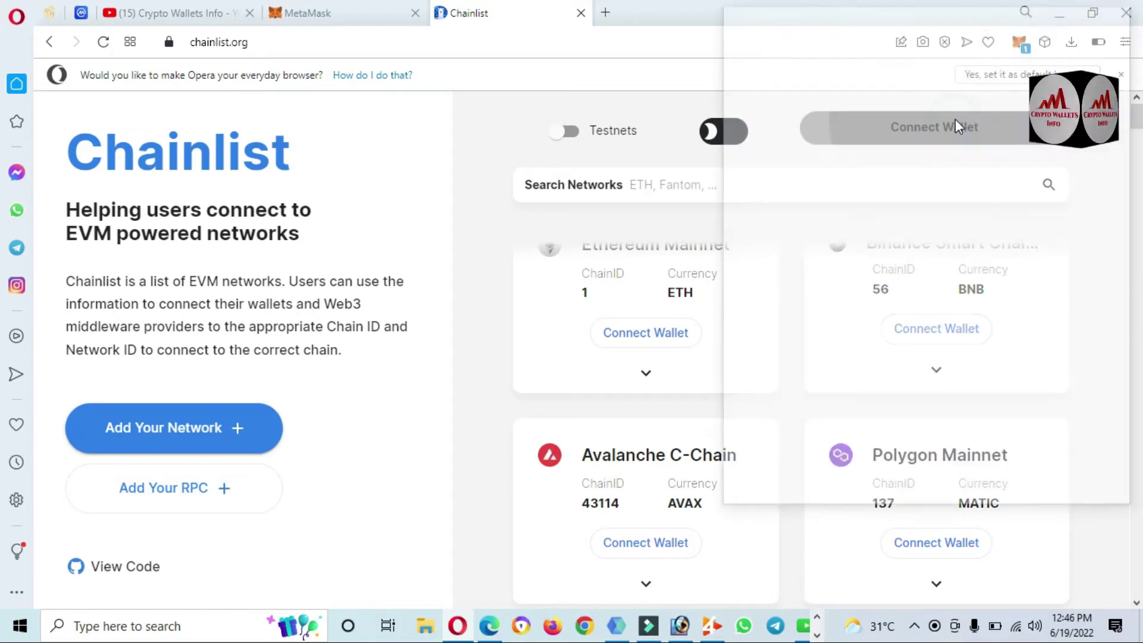
drag(911, 16, 632, 53)
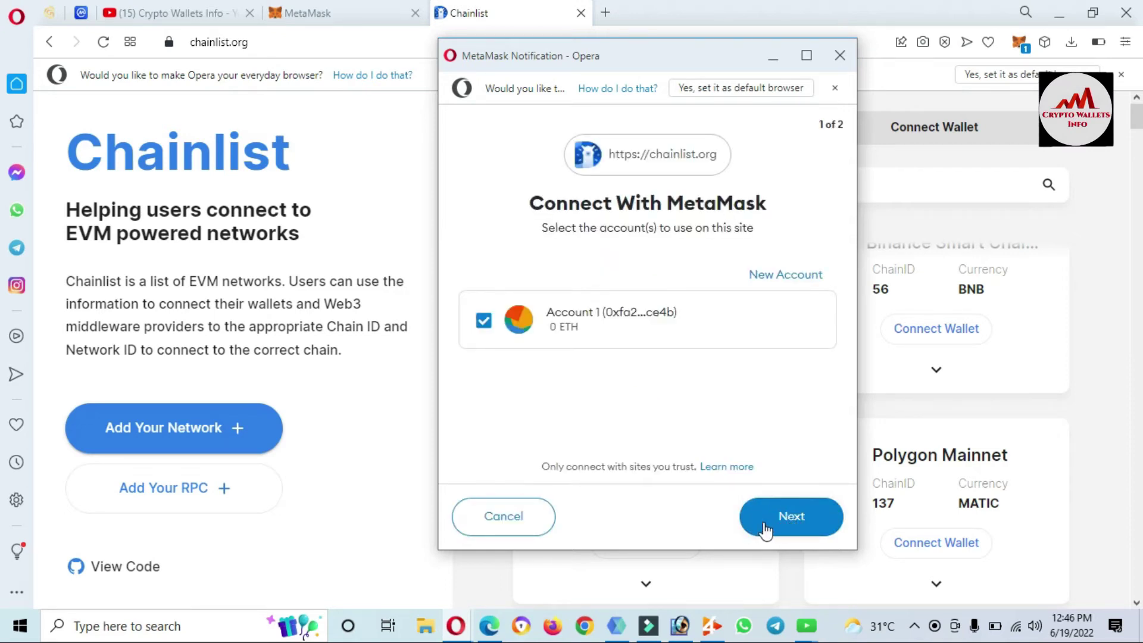
click(793, 527)
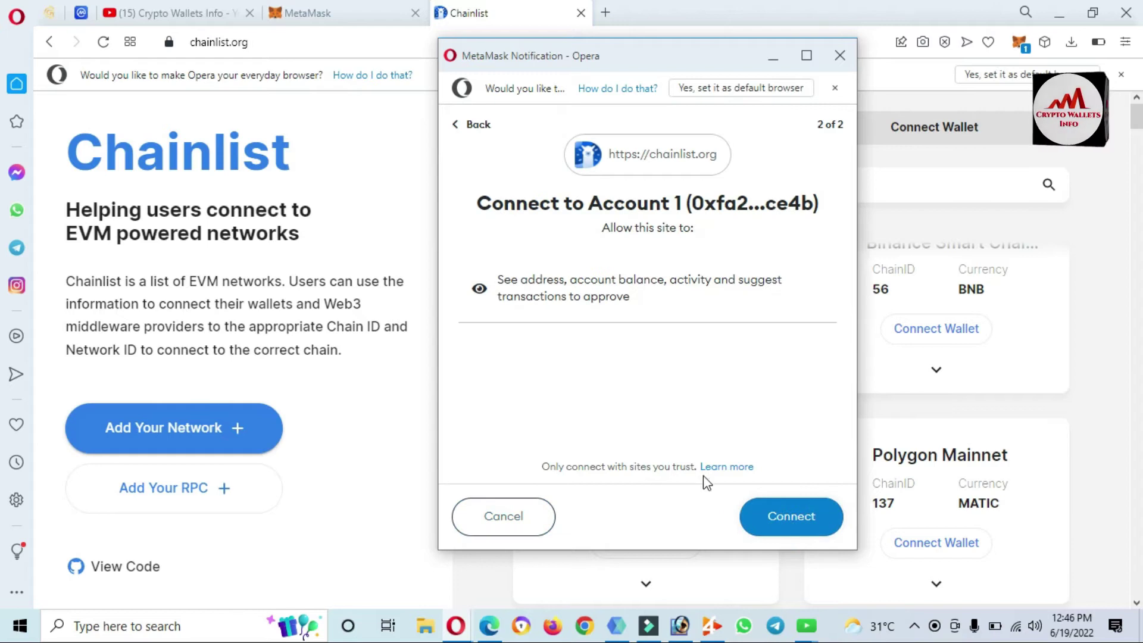
click(798, 527)
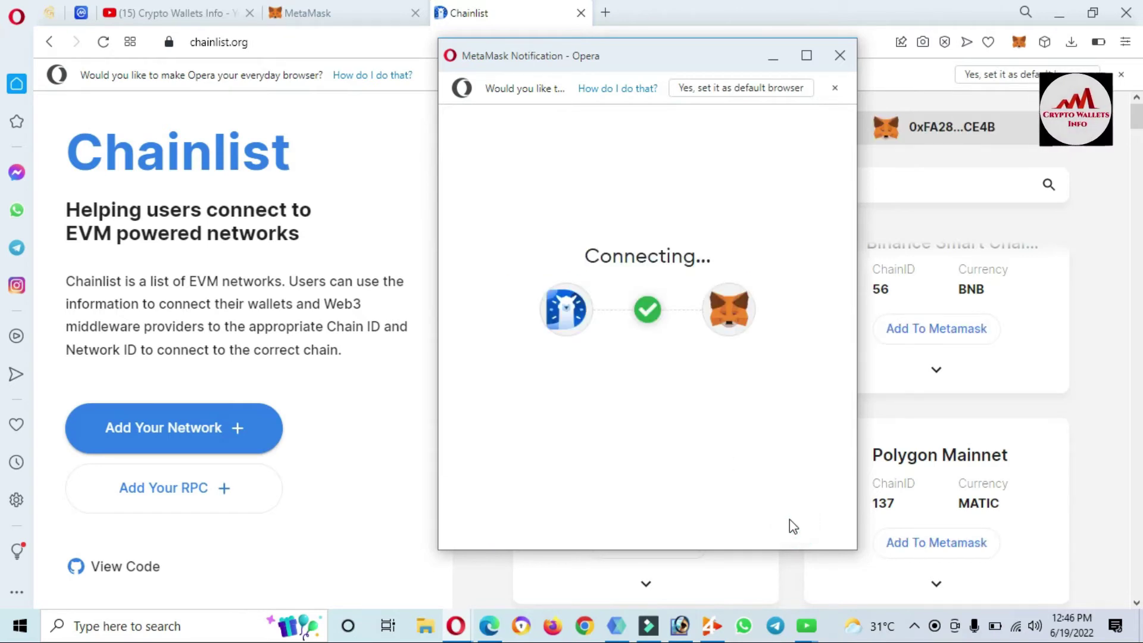
click(811, 192)
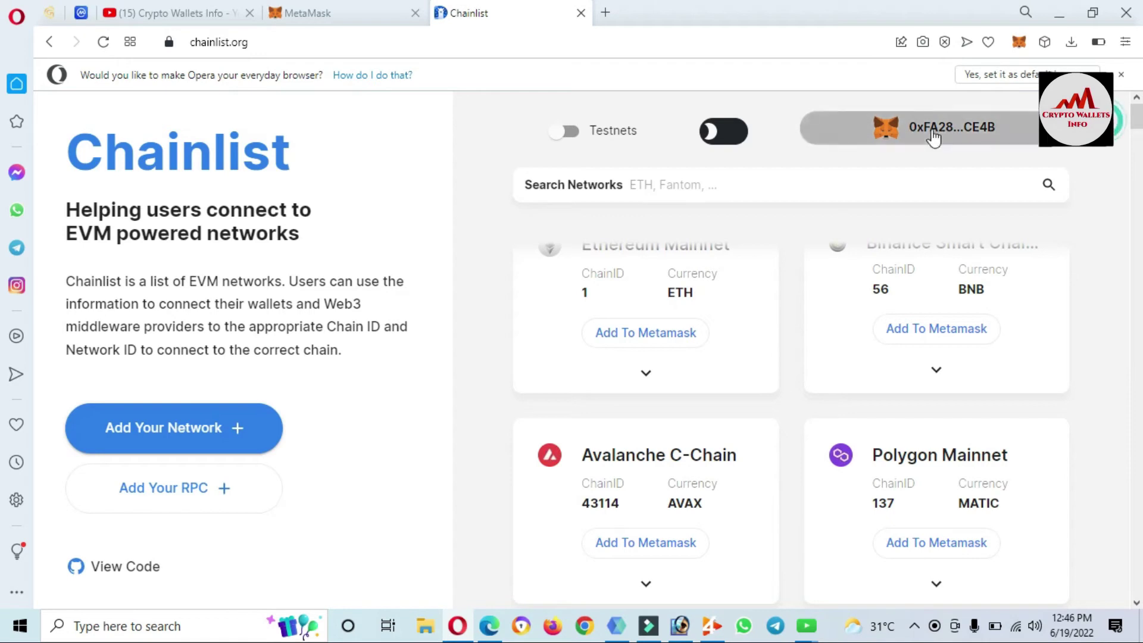
Leave MetaMask's Add a network form for the wallet home page and check which networks are available
click(372, 16)
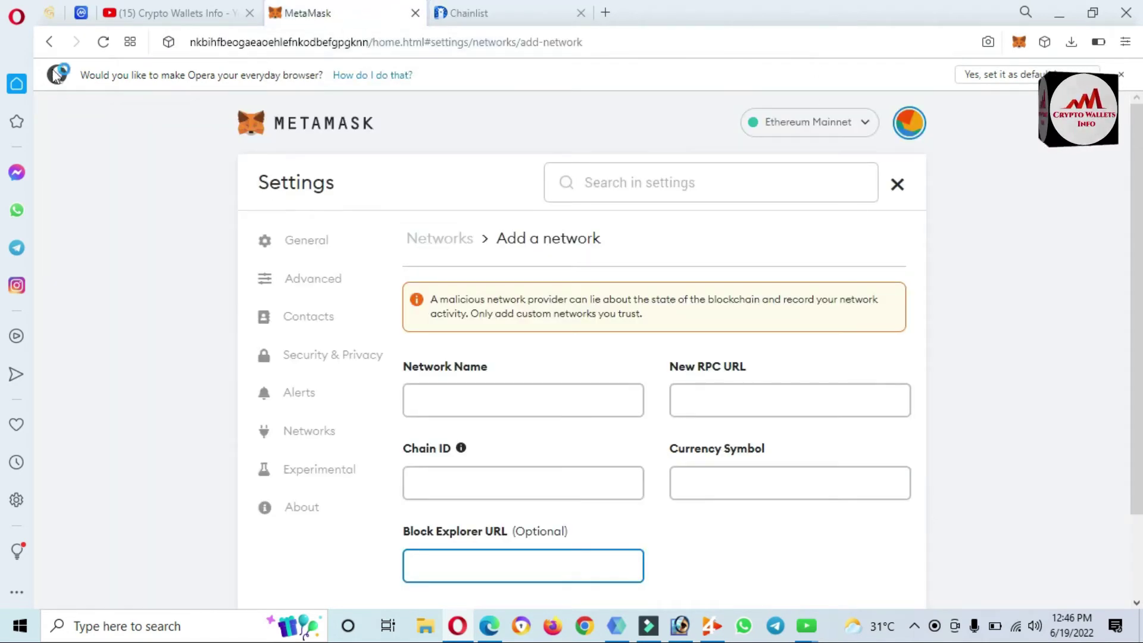
click(49, 42)
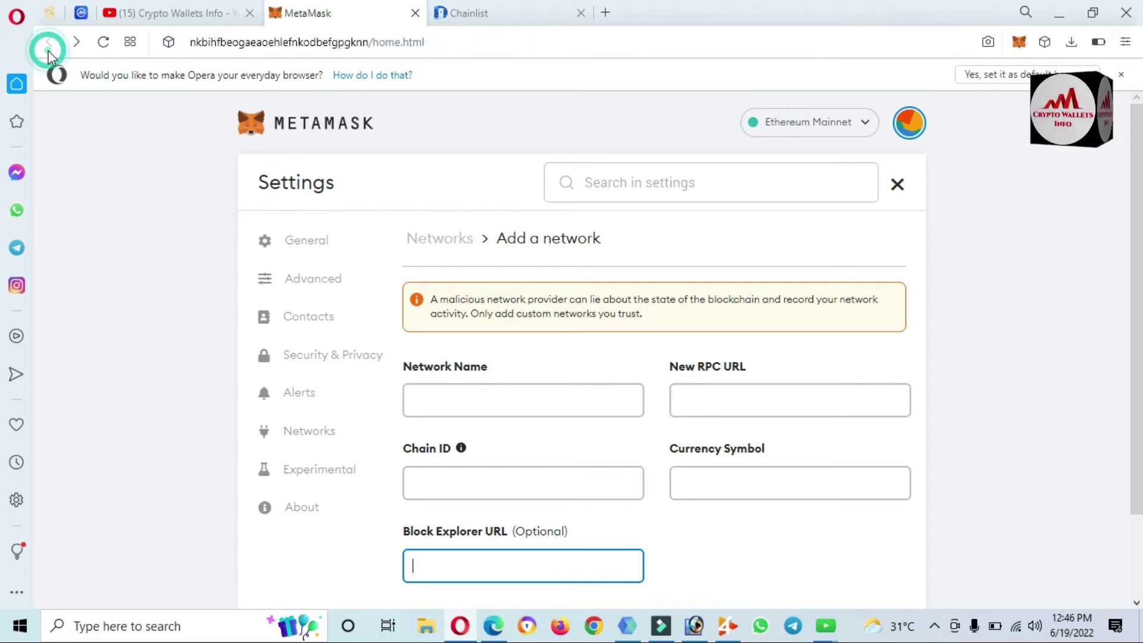
click(861, 125)
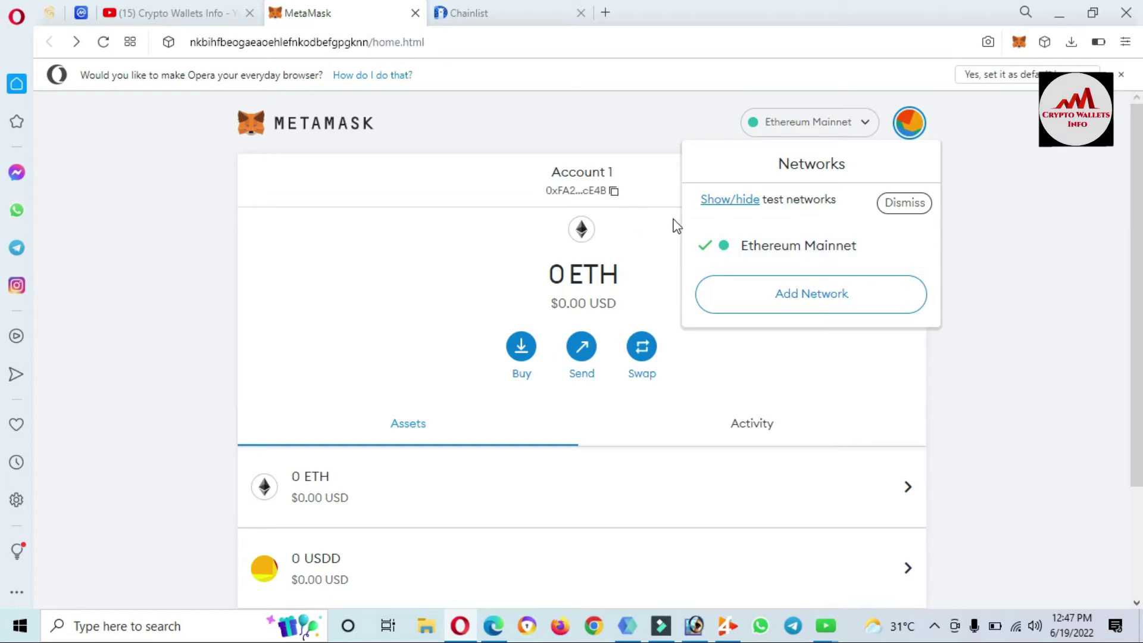
click(478, 153)
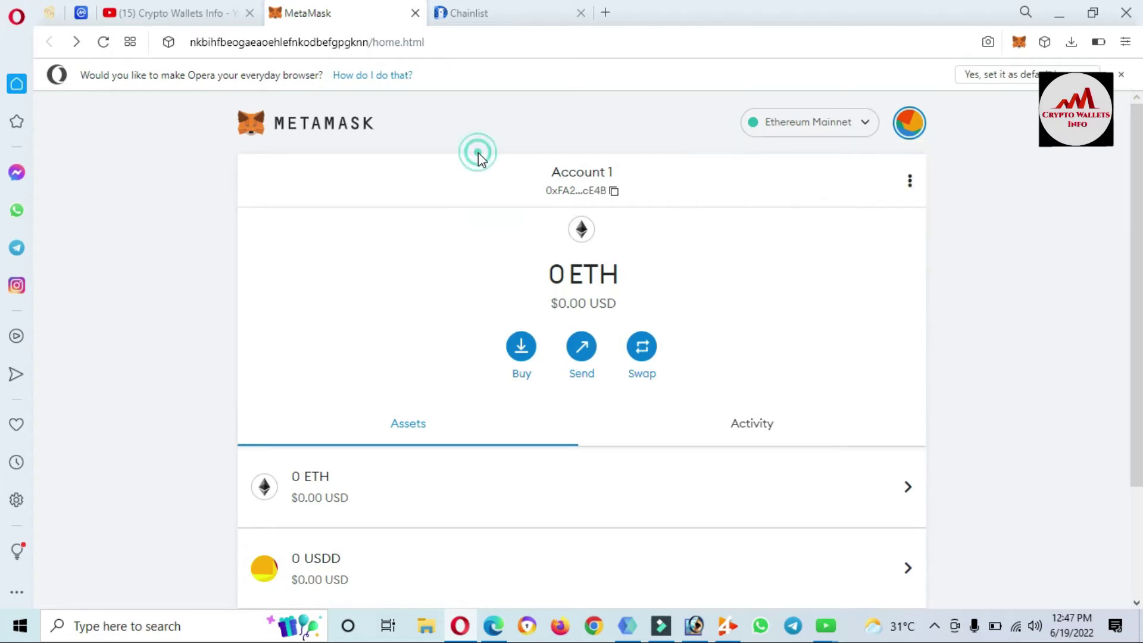
Request adding Polygon Mainnet to MetaMask from Chainlist and review the request's full network details
click(488, 9)
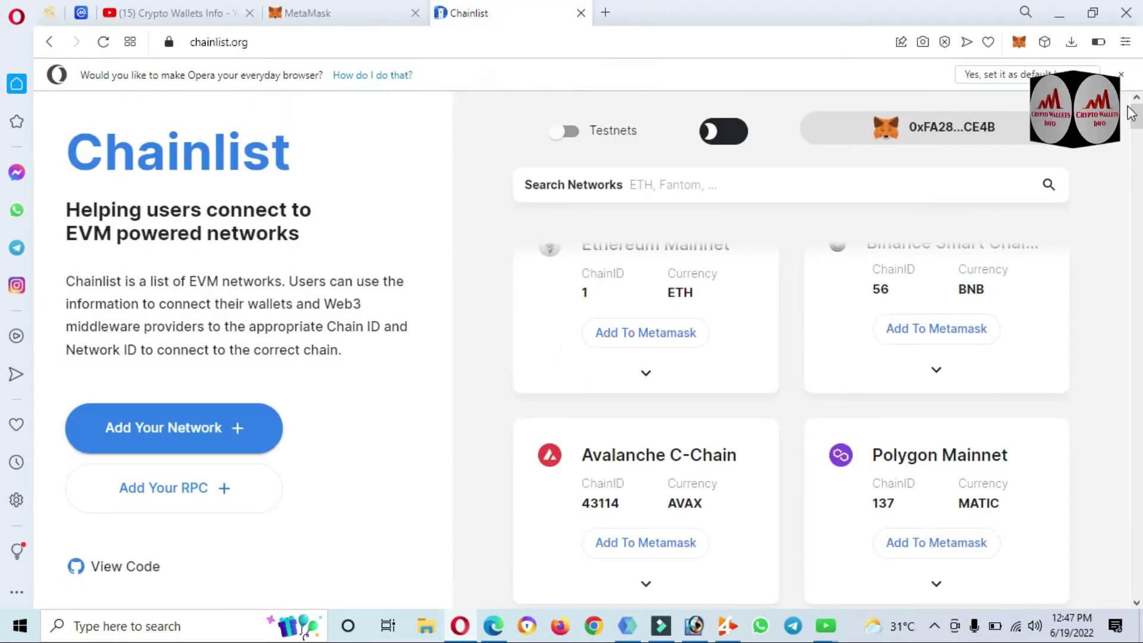
scroll(1139, 122, up, 1)
scroll(1139, 122, down, 4)
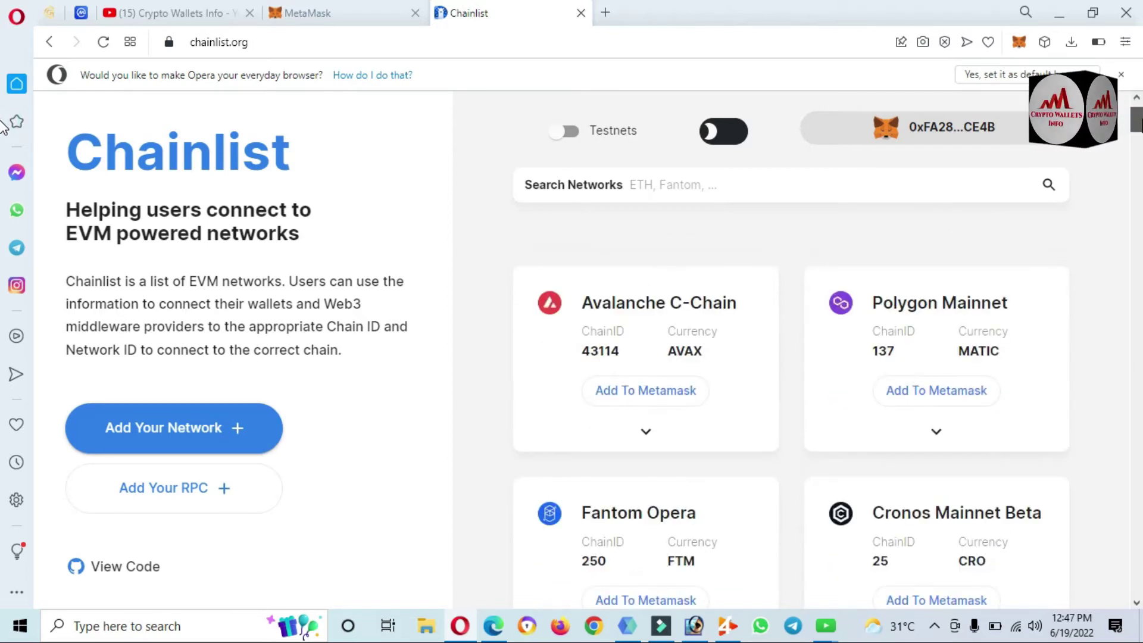
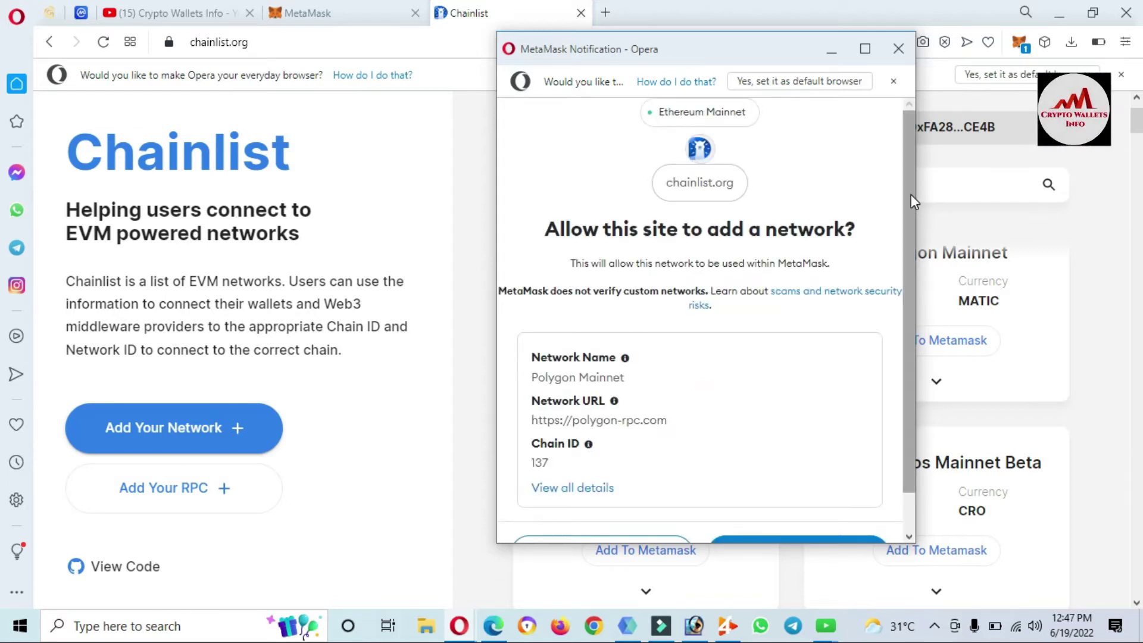
scroll(911, 194, down, 2)
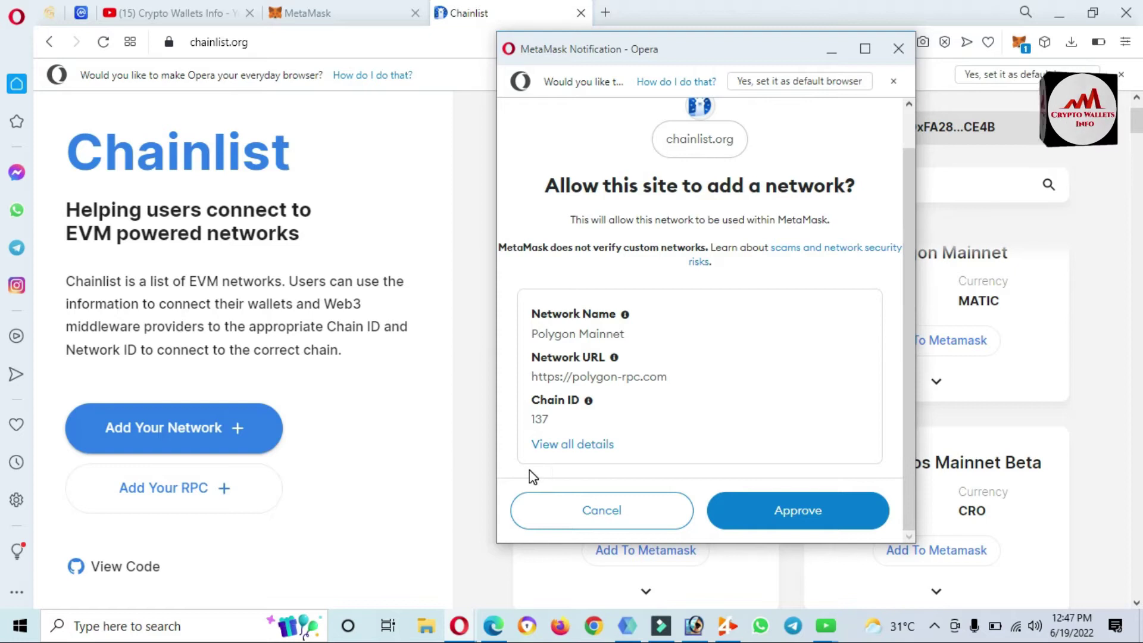
click(548, 445)
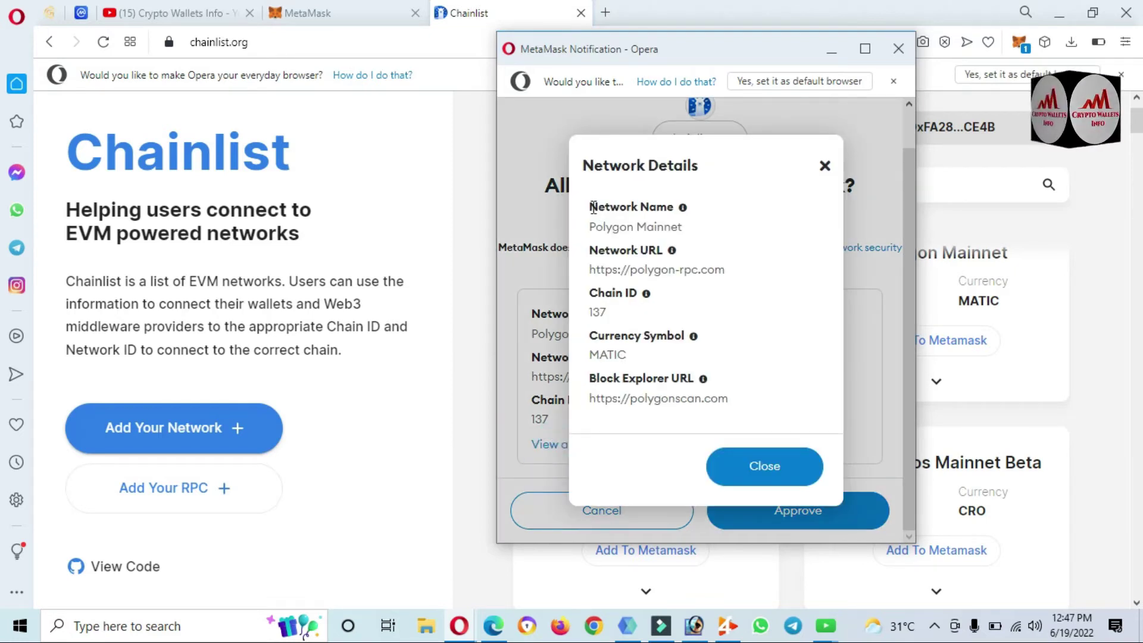
drag(592, 207, 759, 331)
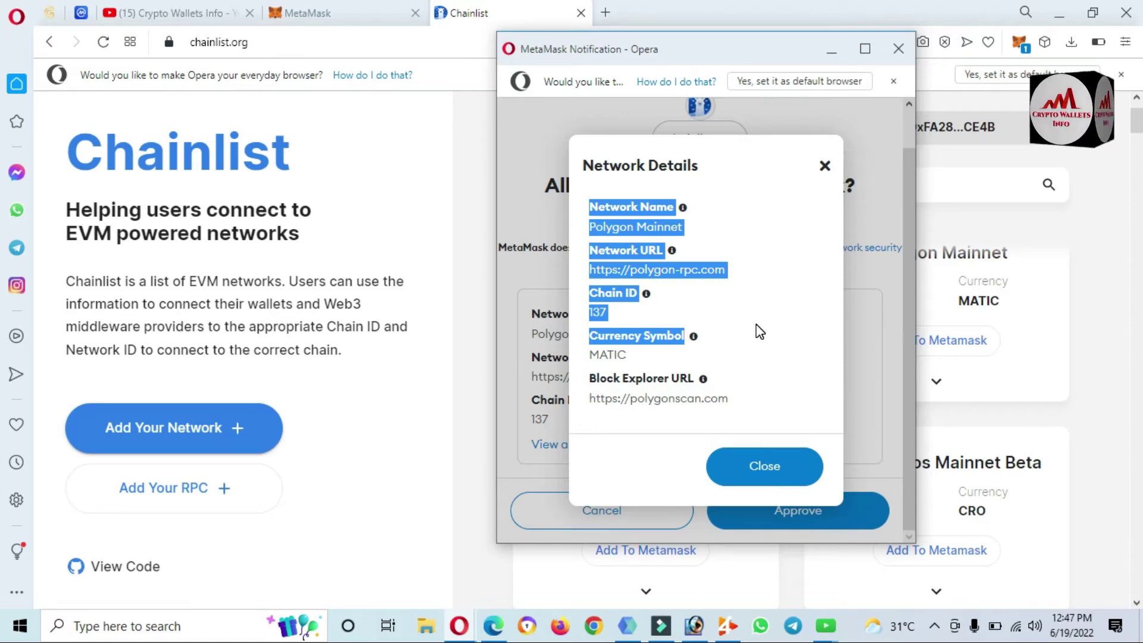
drag(760, 334, 760, 334)
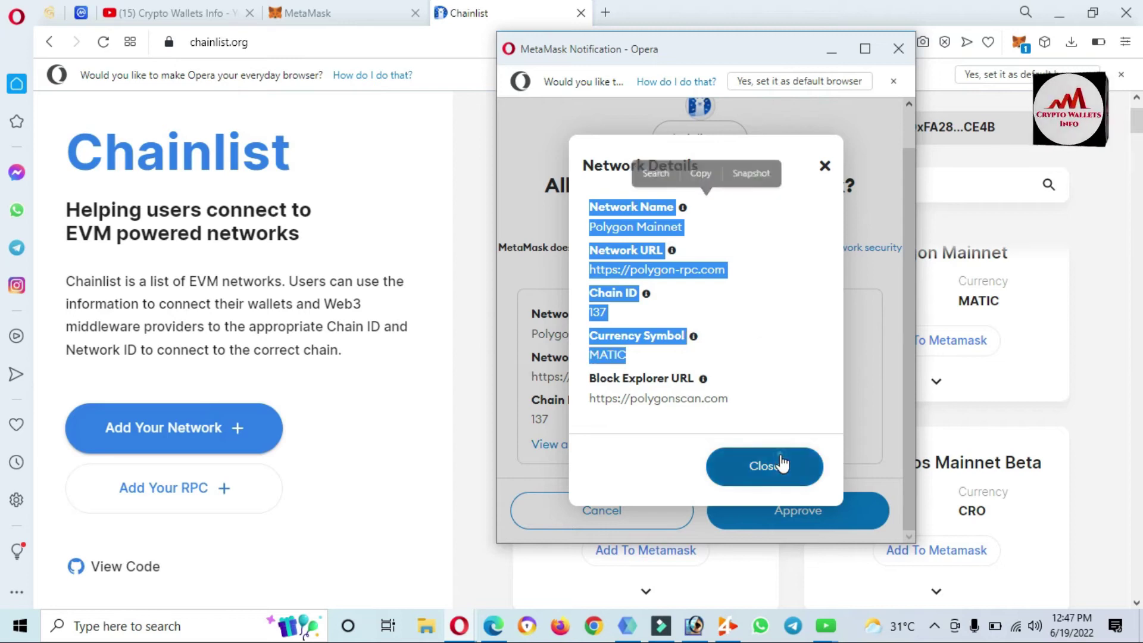
click(781, 465)
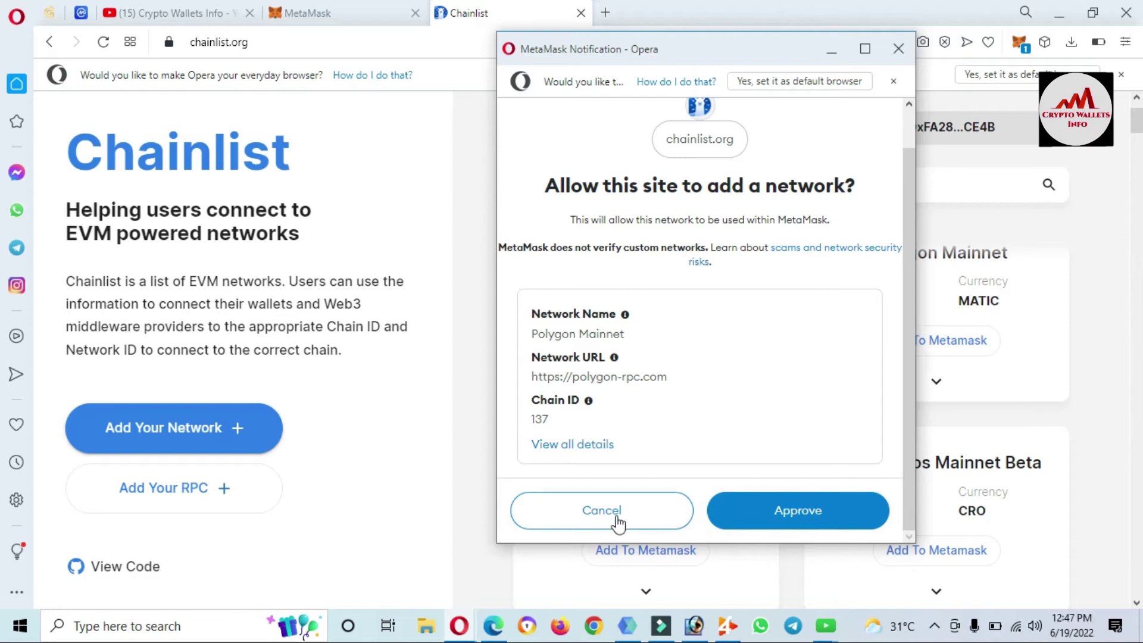
Approve adding and switching to Polygon Mainnet, and check the wallet's network list in MetaMask
click(817, 512)
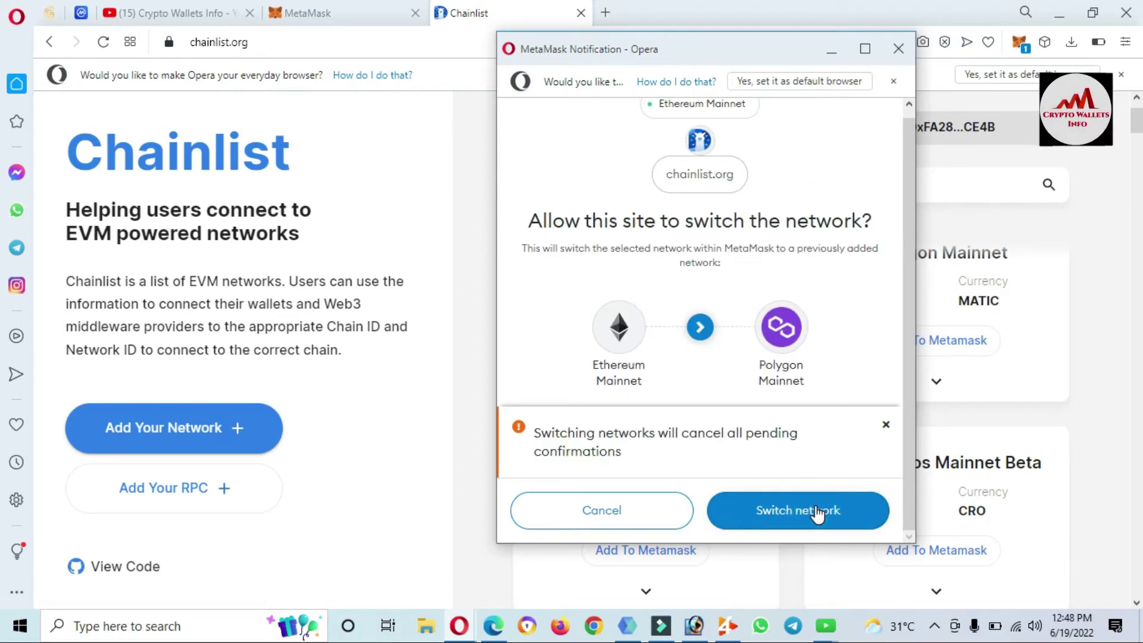
click(787, 512)
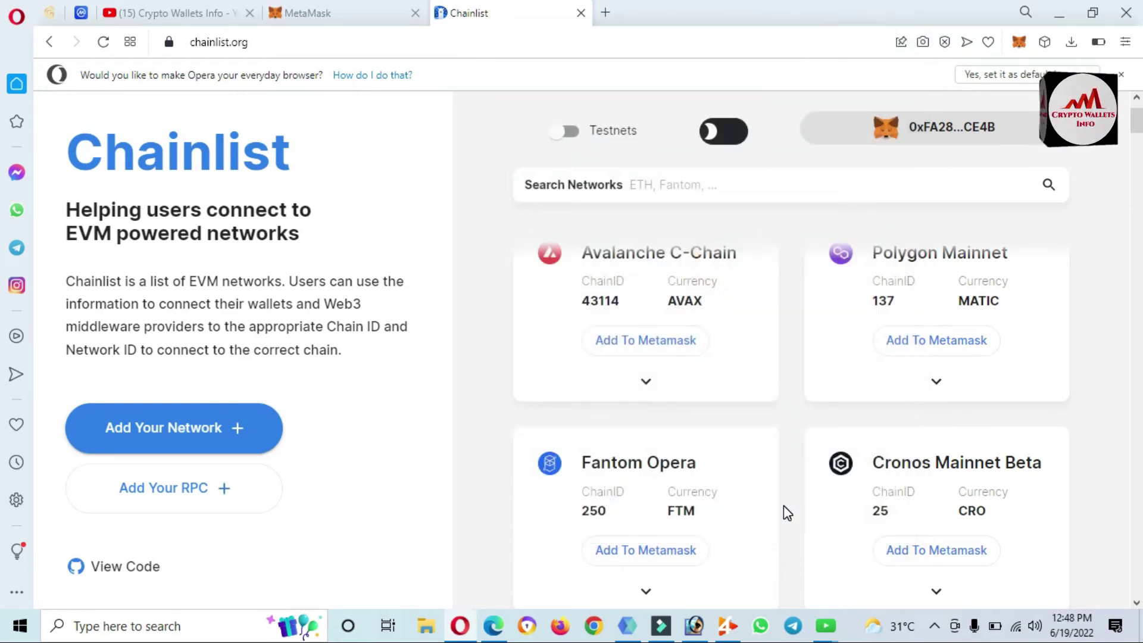
click(308, 11)
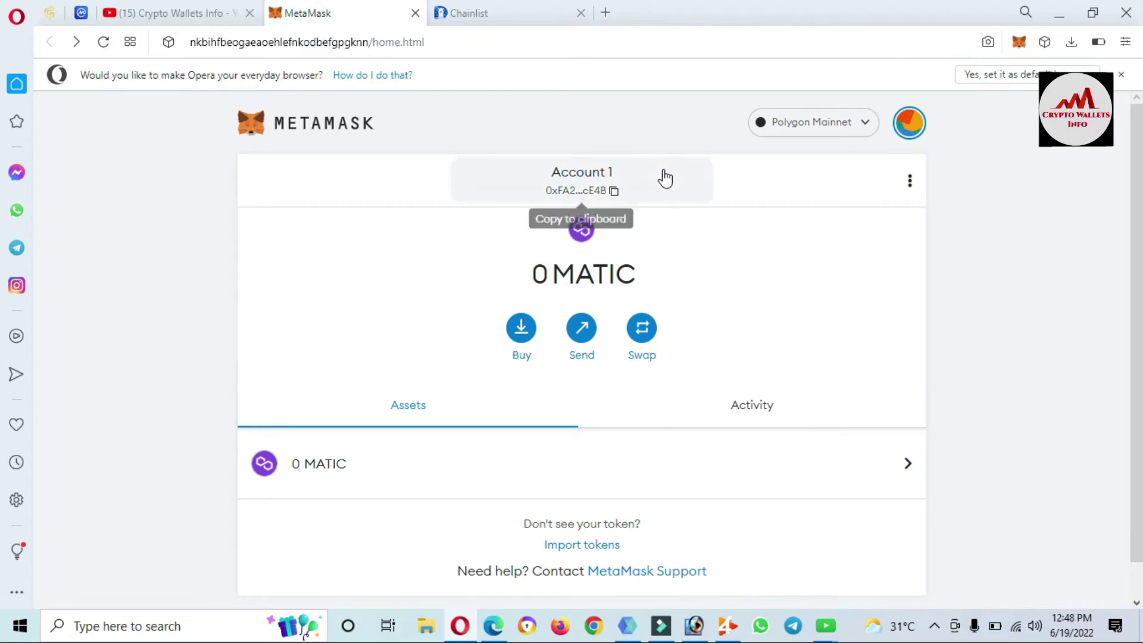
click(863, 124)
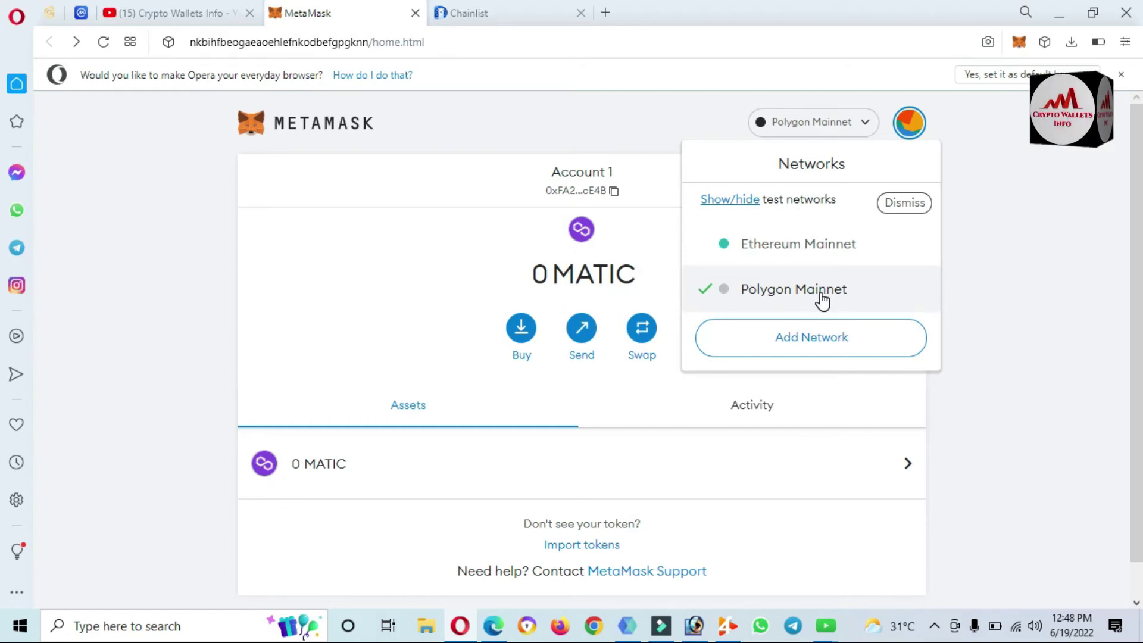
Add Avalanche C-Chain to MetaMask from Chainlist, approving the new network and the switch to it
click(515, 10)
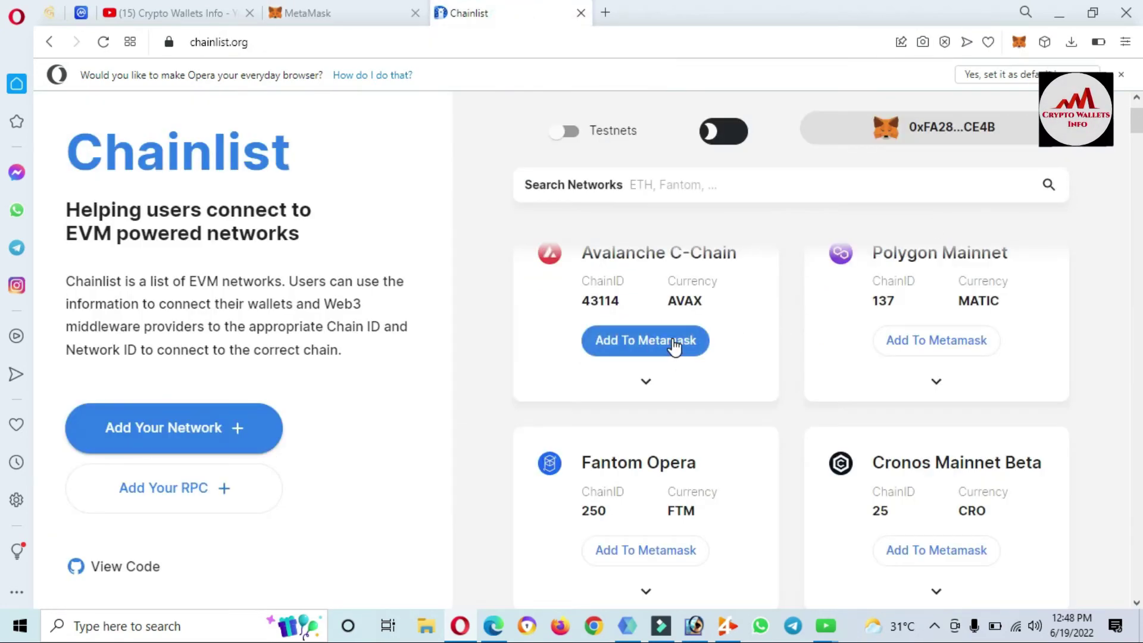
click(625, 350)
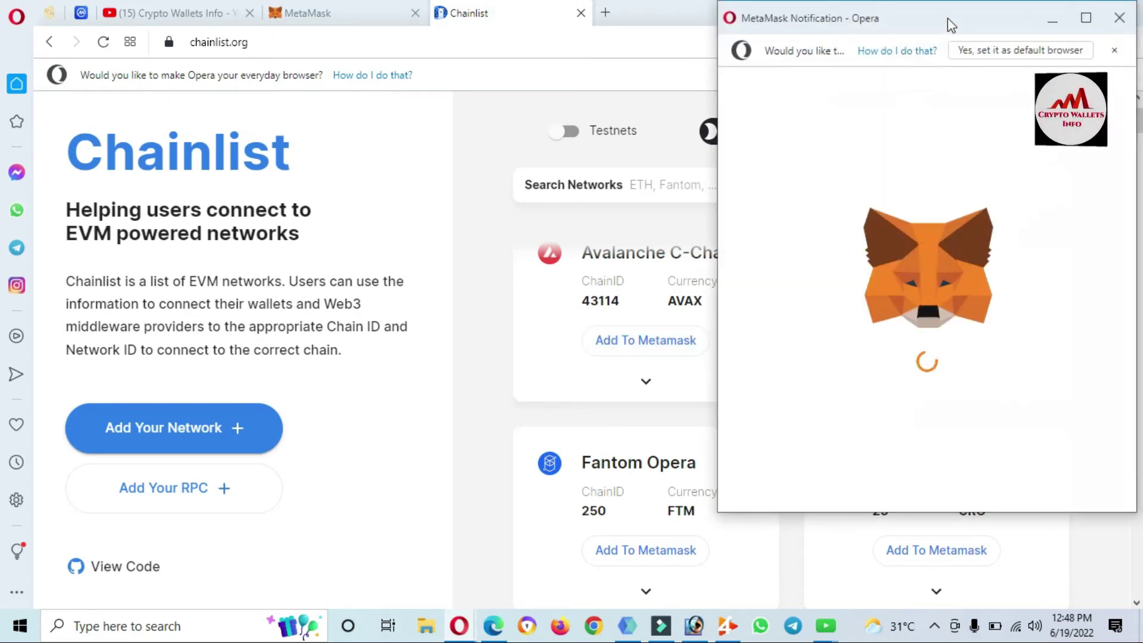
drag(951, 23, 705, 45)
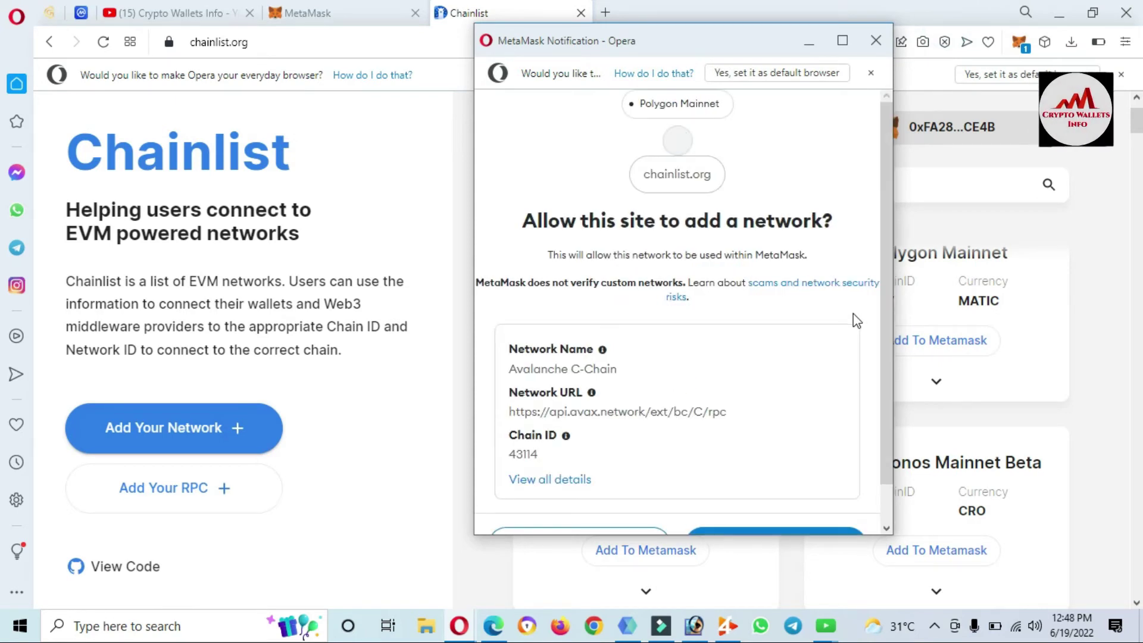
scroll(884, 292, down, 1)
click(783, 507)
click(784, 506)
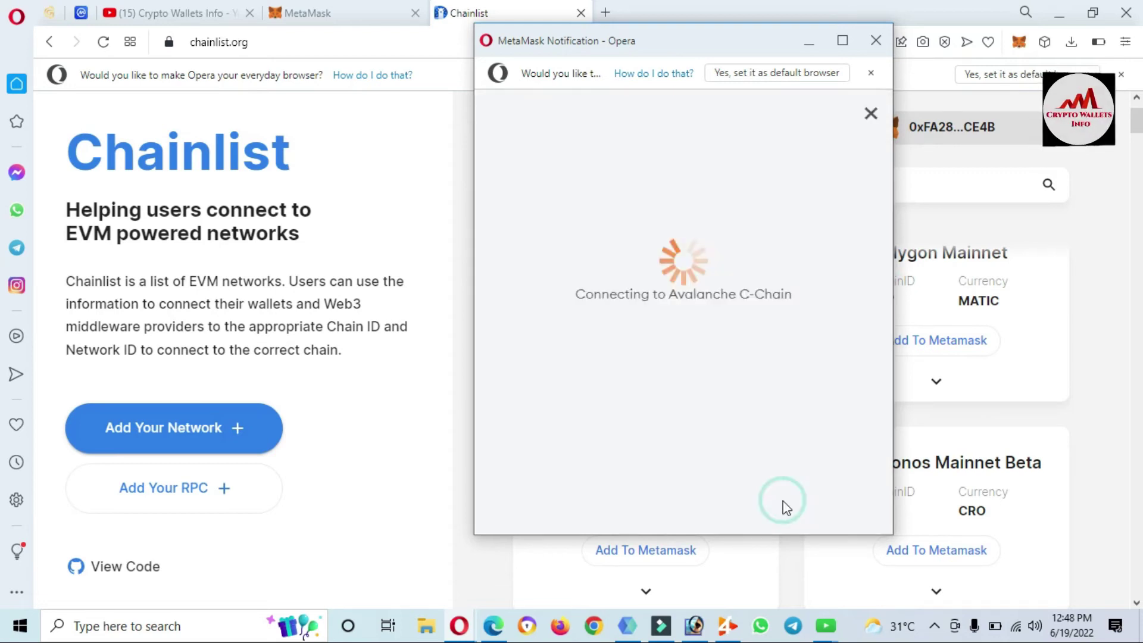
click(944, 354)
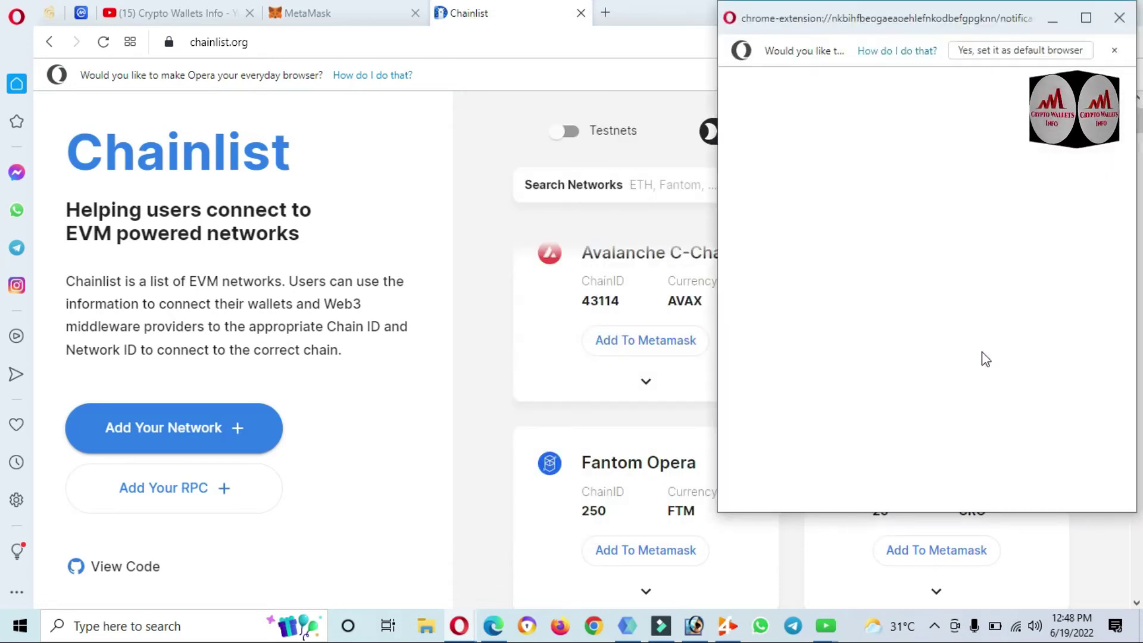
click(1119, 18)
Add Cronos Mainnet Beta to MetaMask from Chainlist, approving the new network and the switch to it
scroll(3, 128, down, 4)
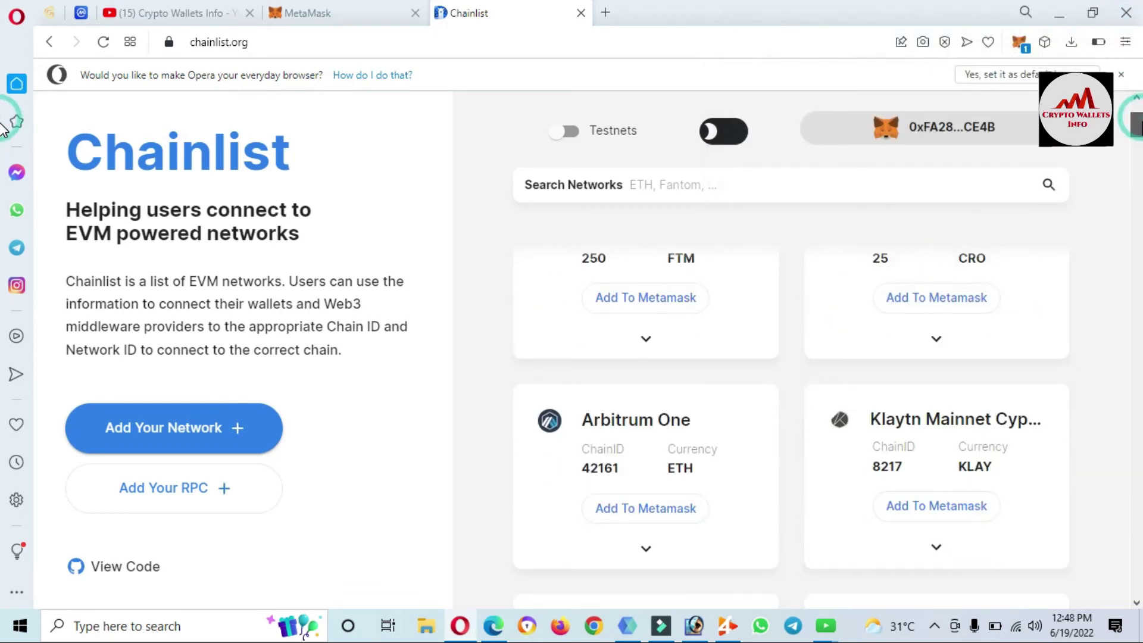
scroll(3, 128, up, 2)
click(966, 460)
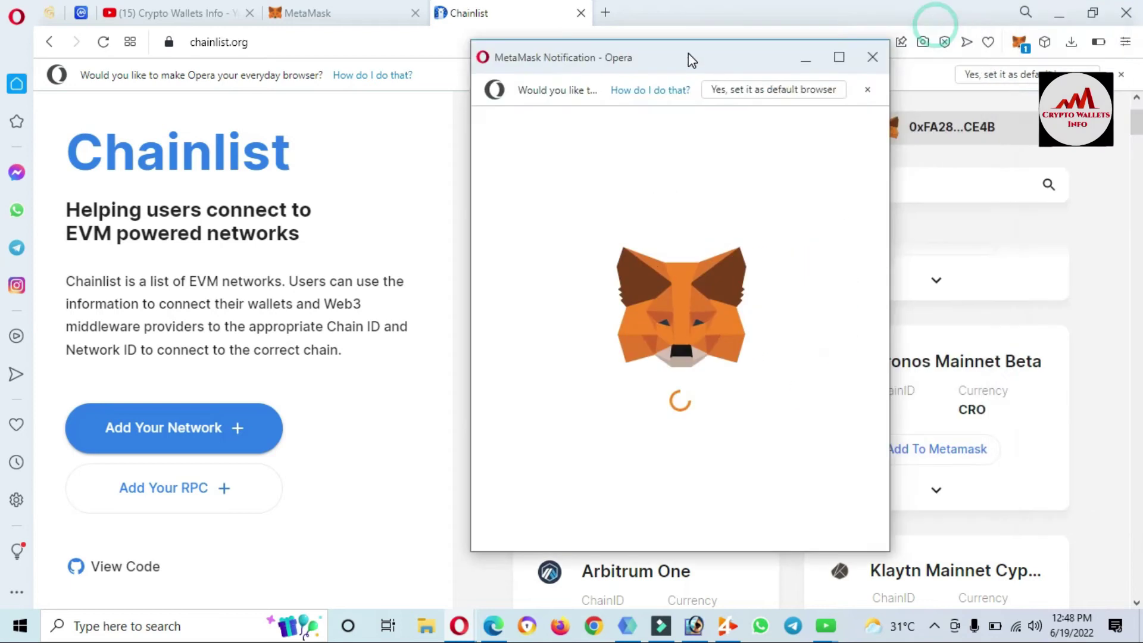
scroll(880, 176, down, 2)
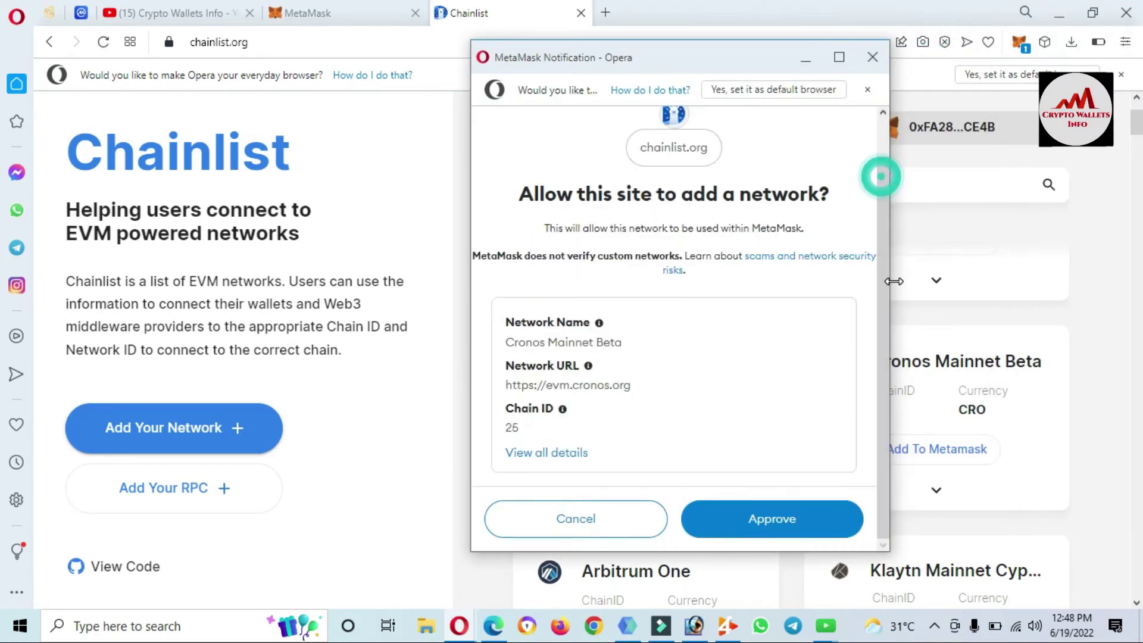
click(782, 523)
click(784, 518)
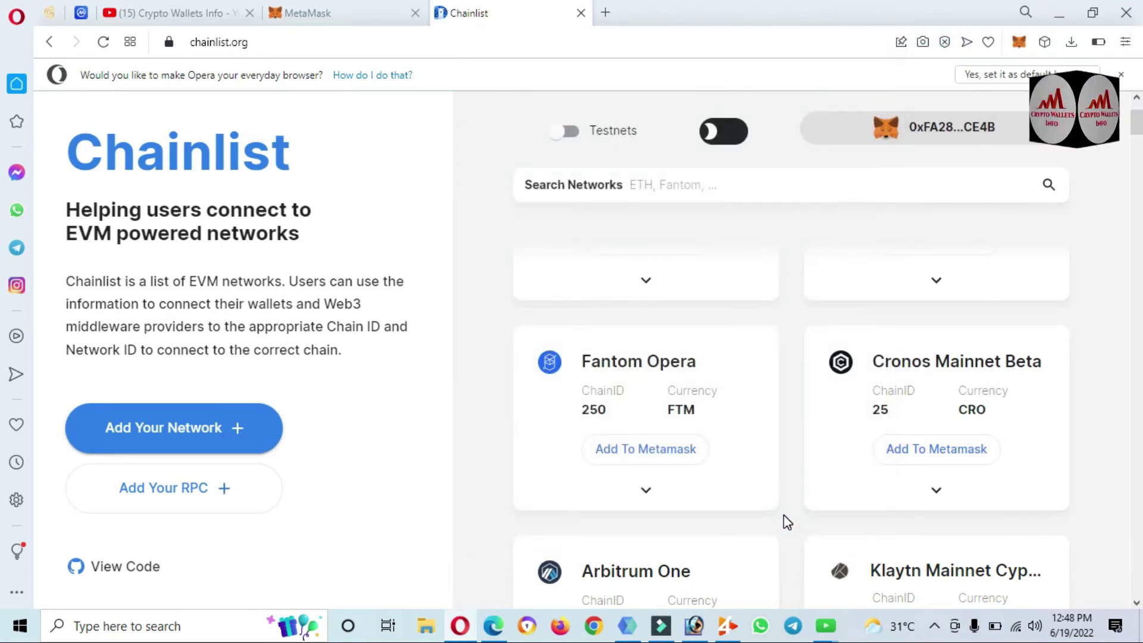
Add Fantom Opera to MetaMask from Chainlist, approving the new network and the switch to it
click(631, 452)
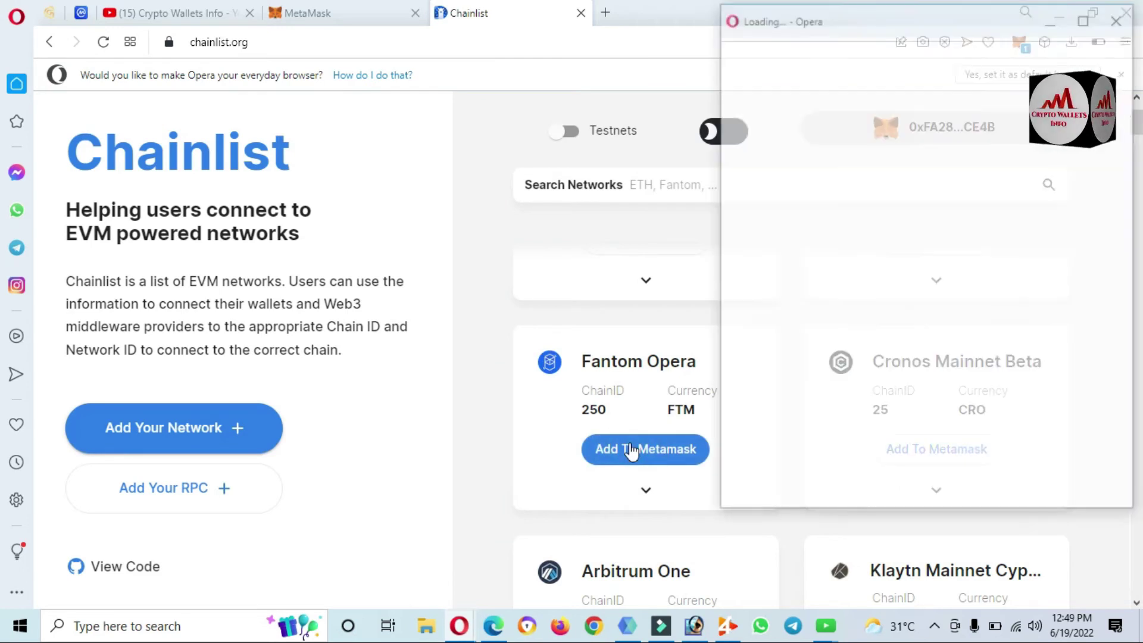
drag(938, 23, 715, 42)
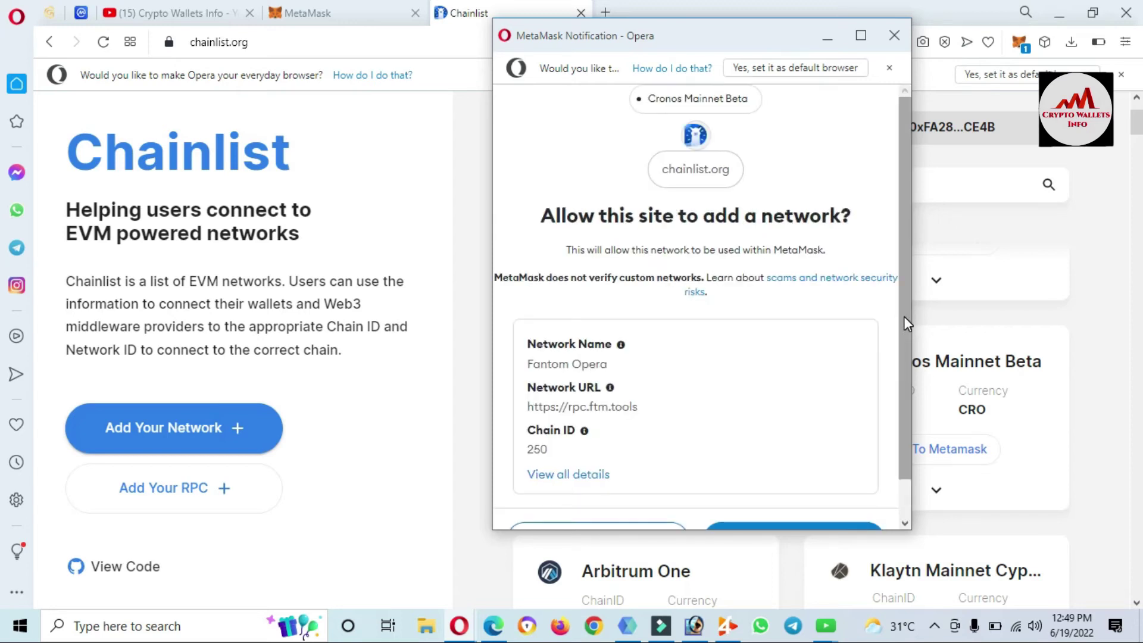
scroll(902, 316, down, 2)
click(803, 499)
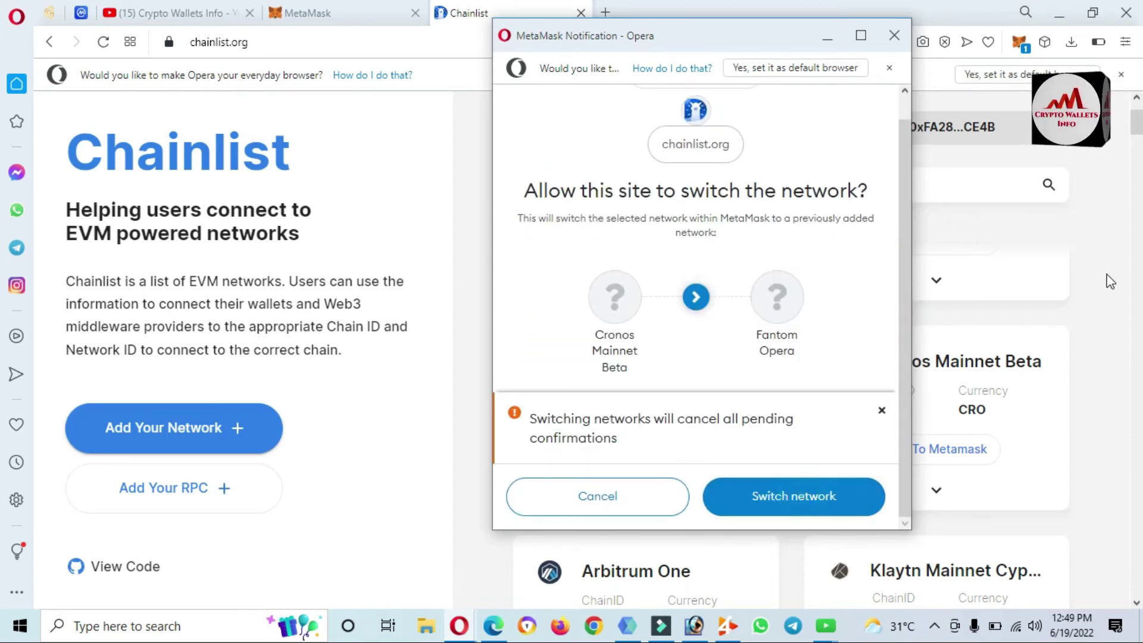
click(778, 505)
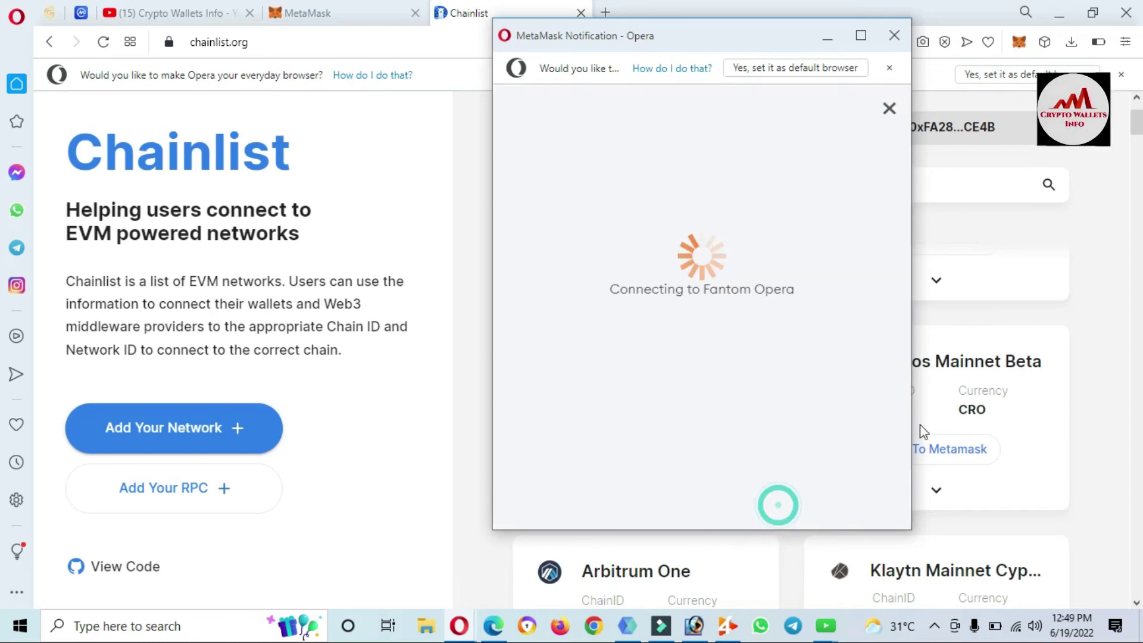
Find Huobi ECO Chain Mainnet on Chainlist and add it to MetaMask, approving the new network and the switch to it
drag(1136, 137, 1137, 148)
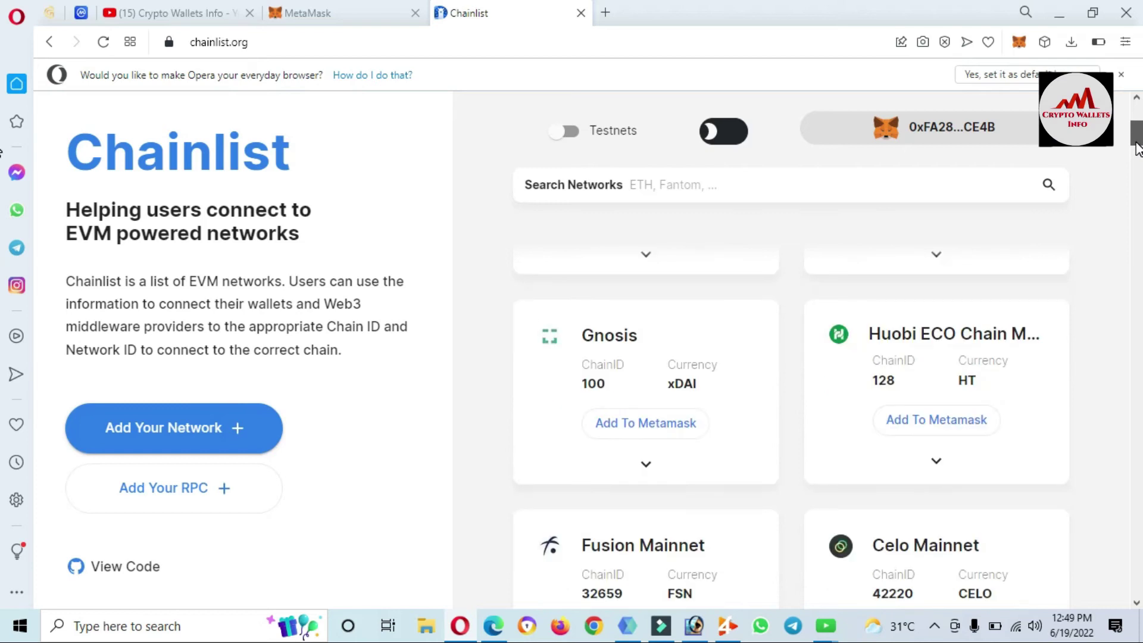
click(931, 405)
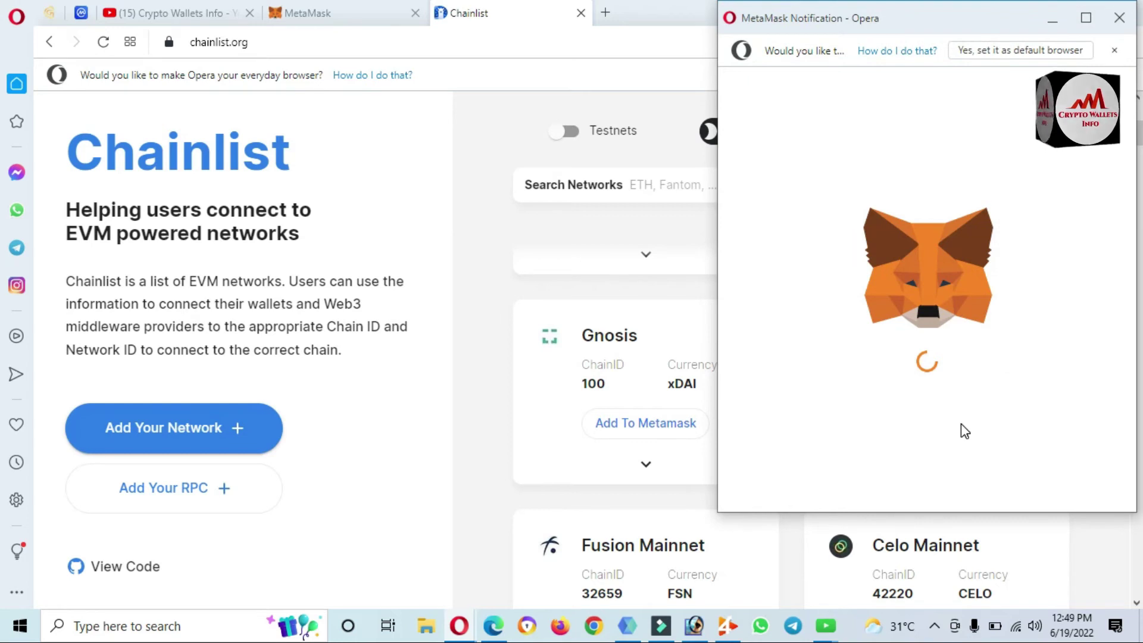
drag(982, 15, 846, 37)
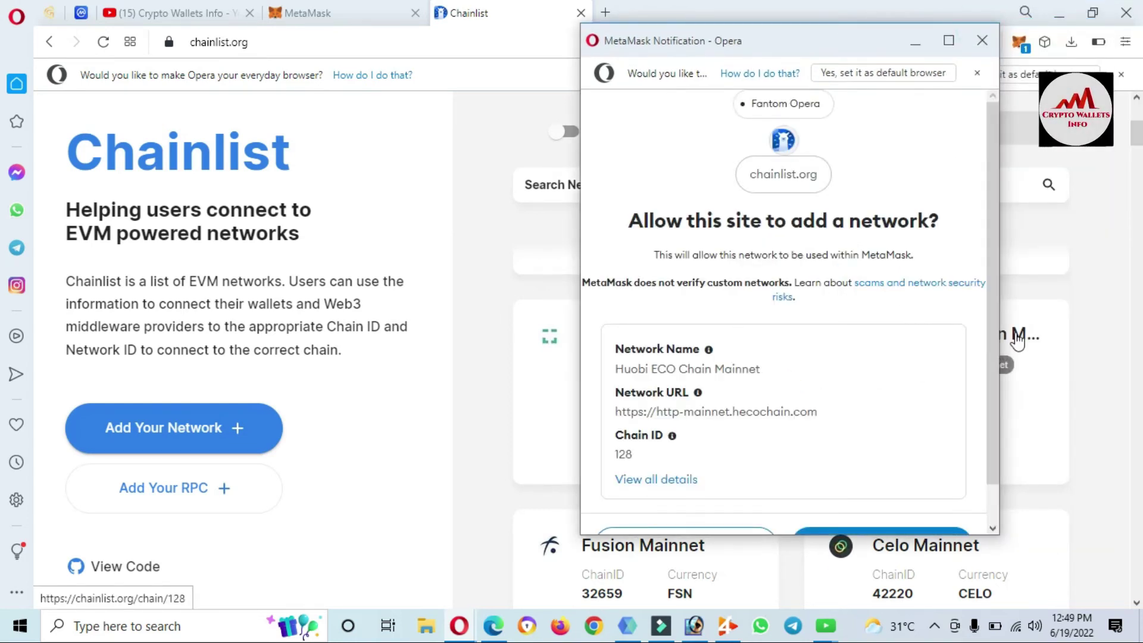
scroll(939, 413, down, 1)
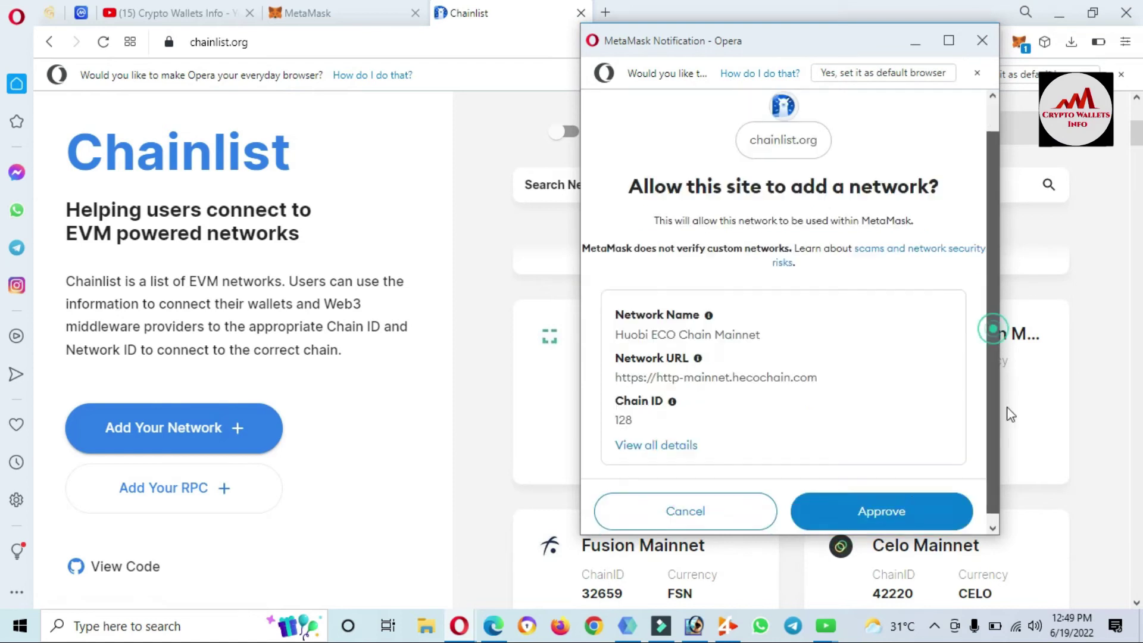
click(855, 508)
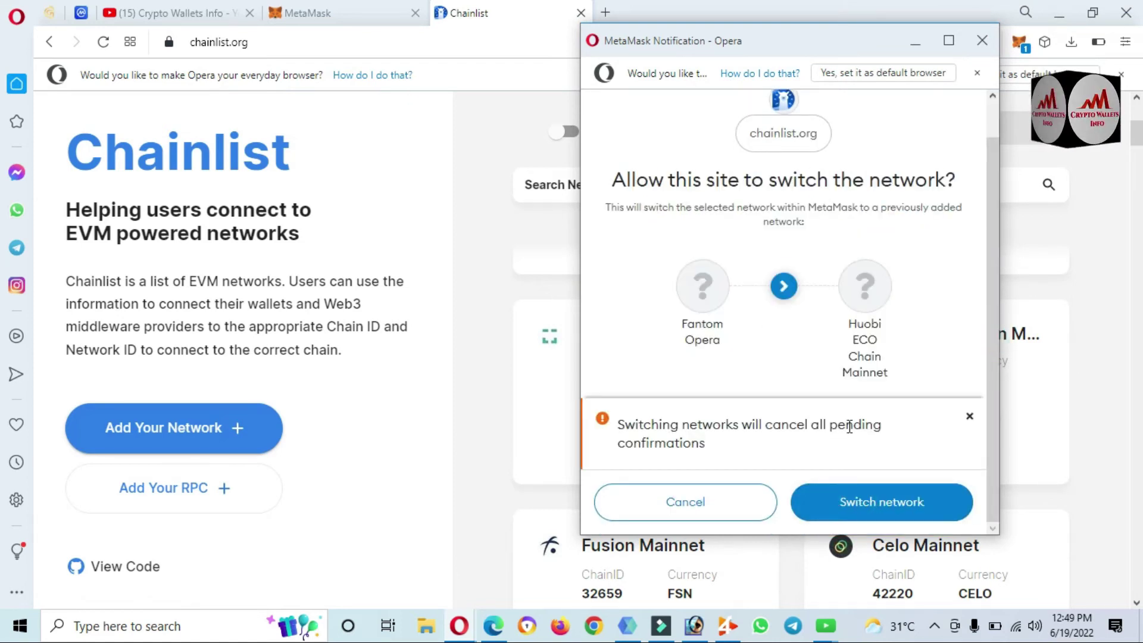
click(859, 508)
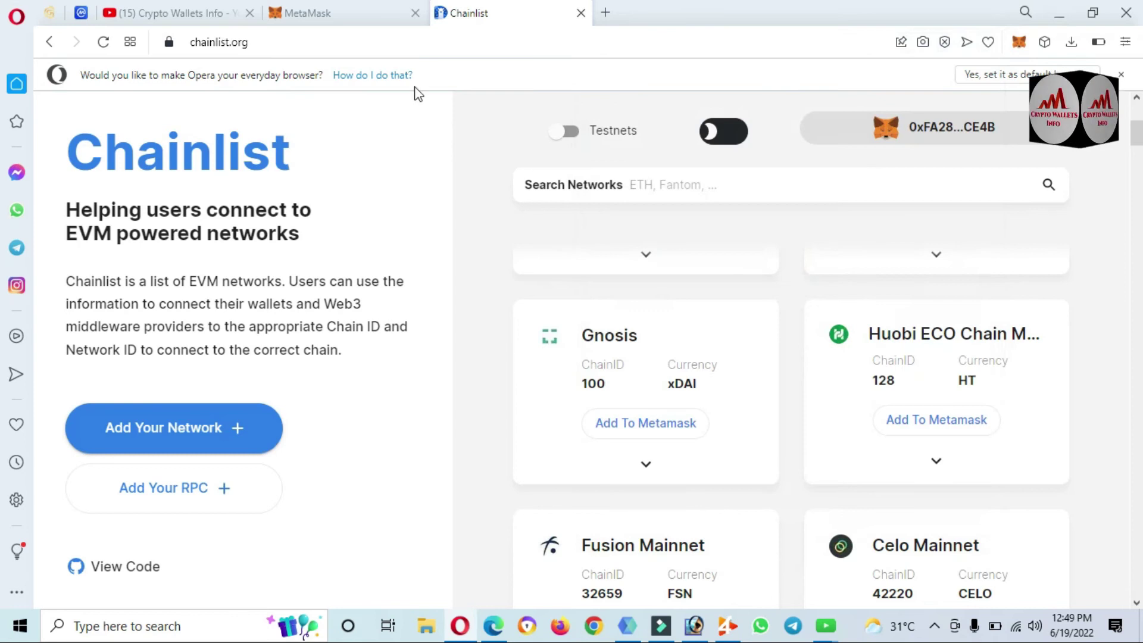
Return to the MetaMask wallet page, read the Protect your funds notice and acknowledge it
click(307, 13)
click(590, 468)
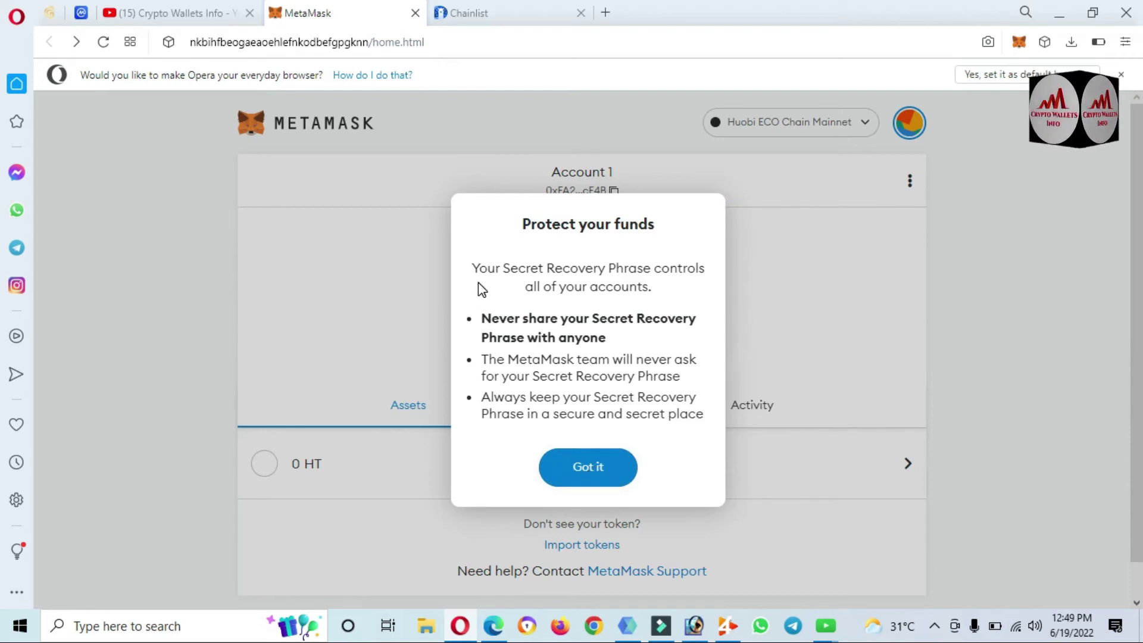
drag(475, 270, 684, 302)
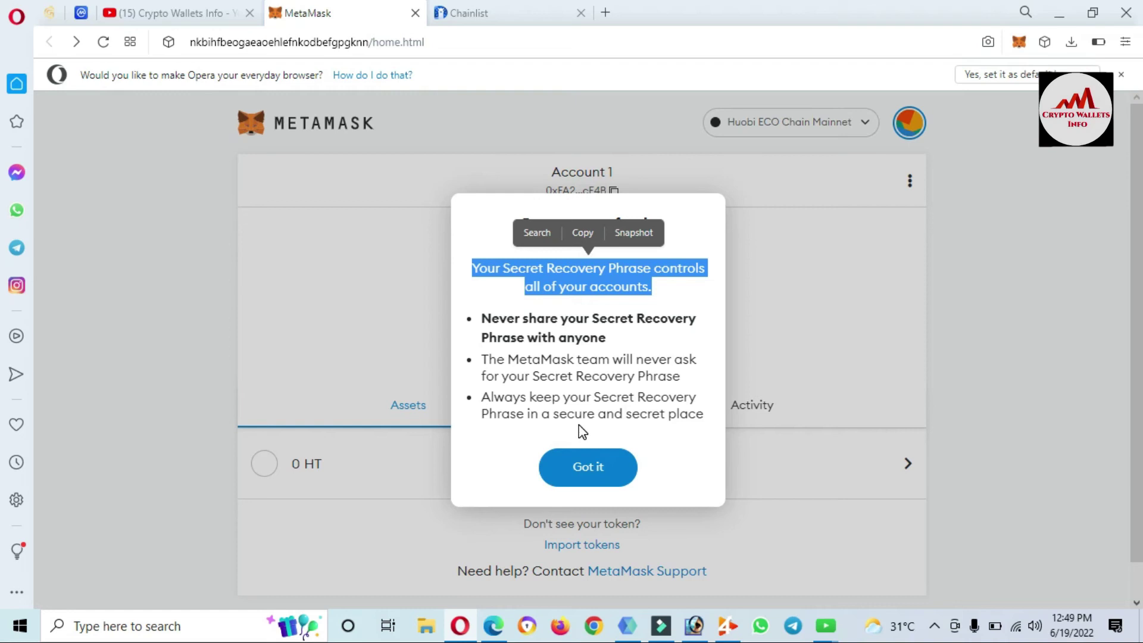
drag(708, 417, 491, 331)
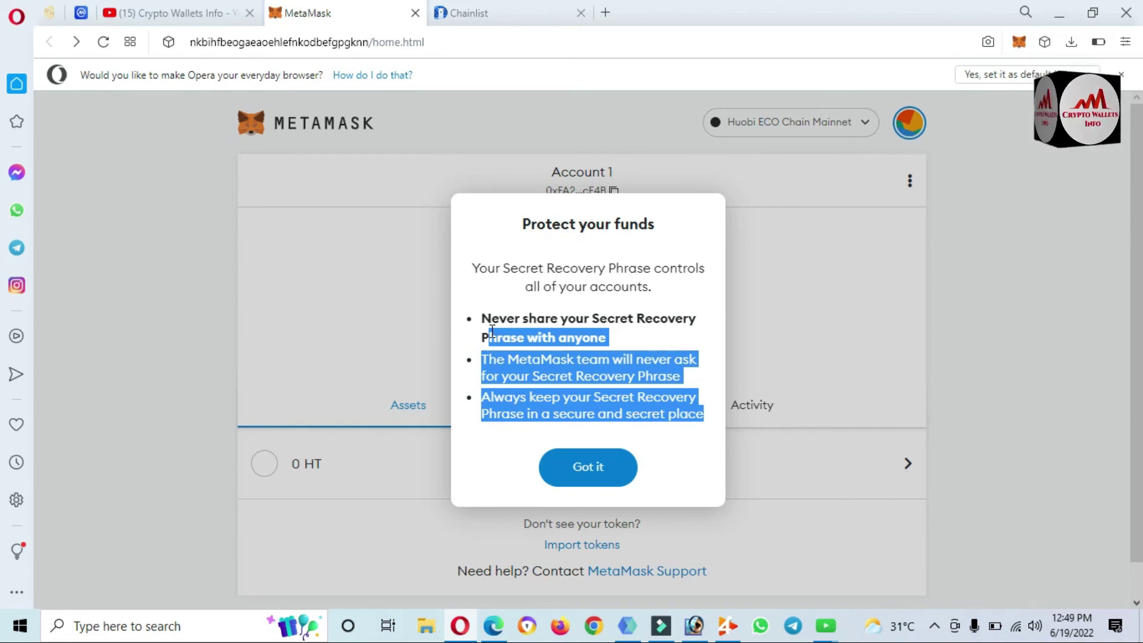
drag(492, 331, 493, 329)
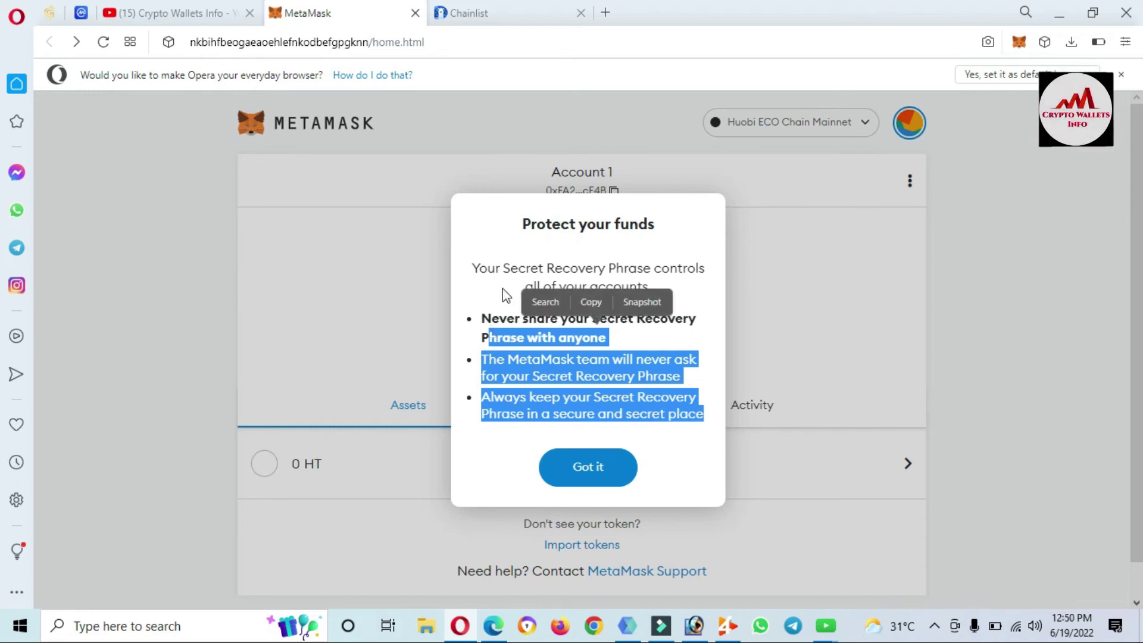
click(511, 233)
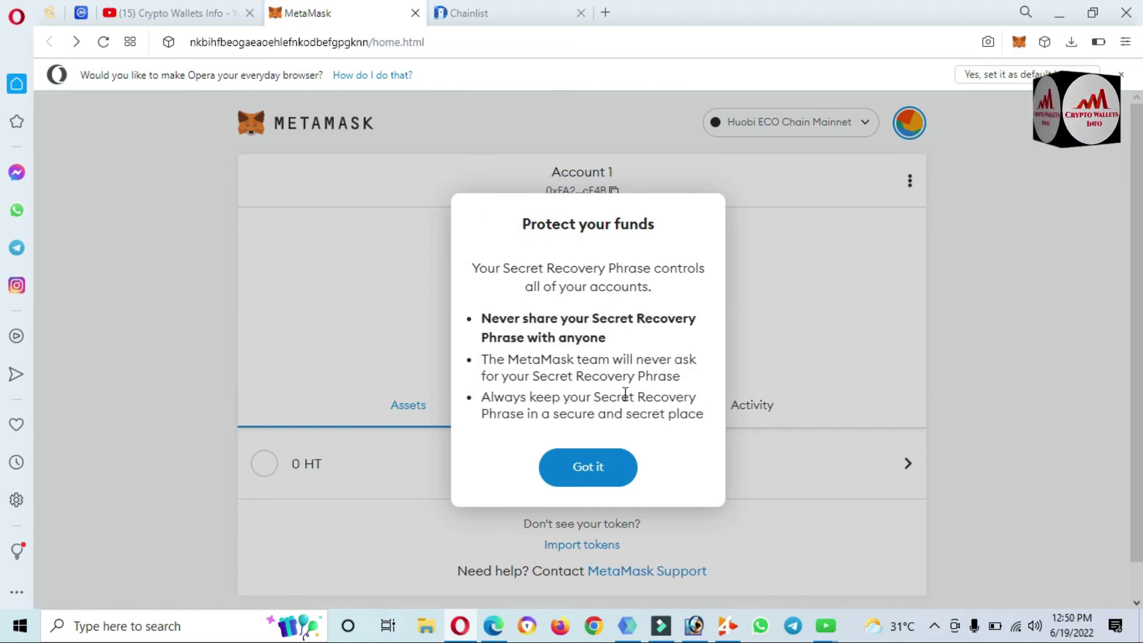
click(581, 468)
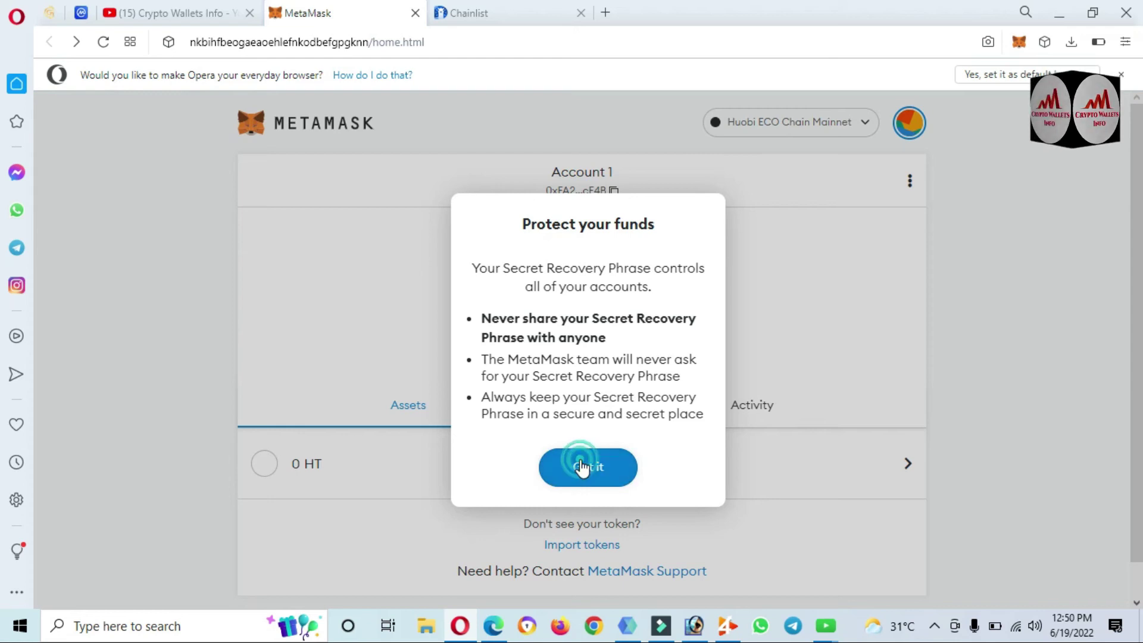
Switch the wallet's network to Avalanche C-Chain, open Account 1 in the snowtrace.io explorer and return to MetaMask
click(868, 123)
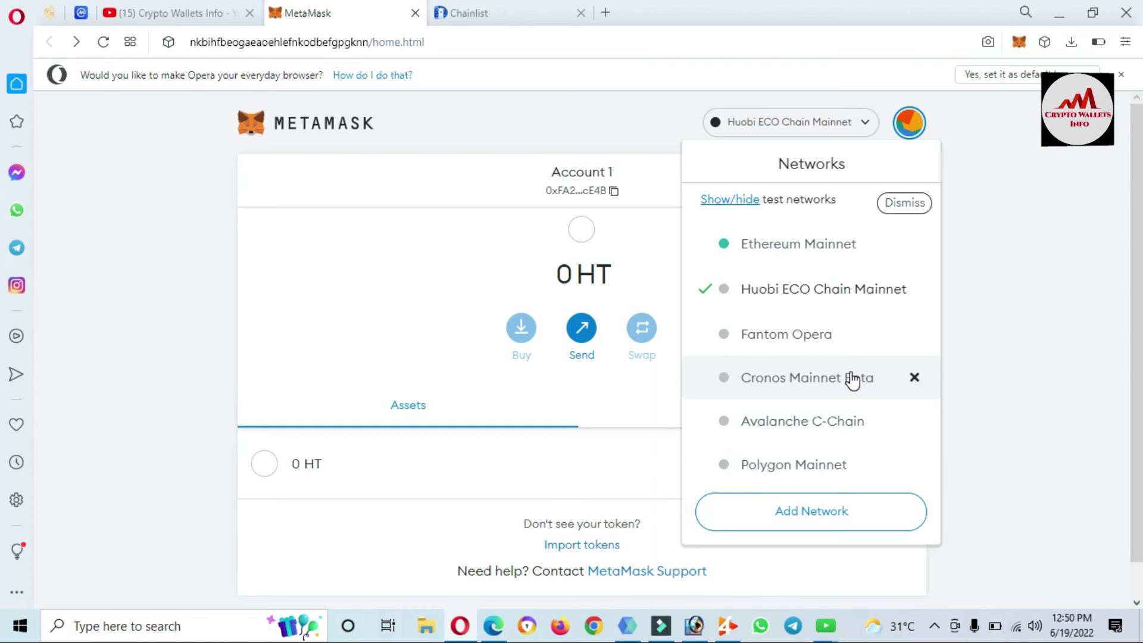
click(784, 423)
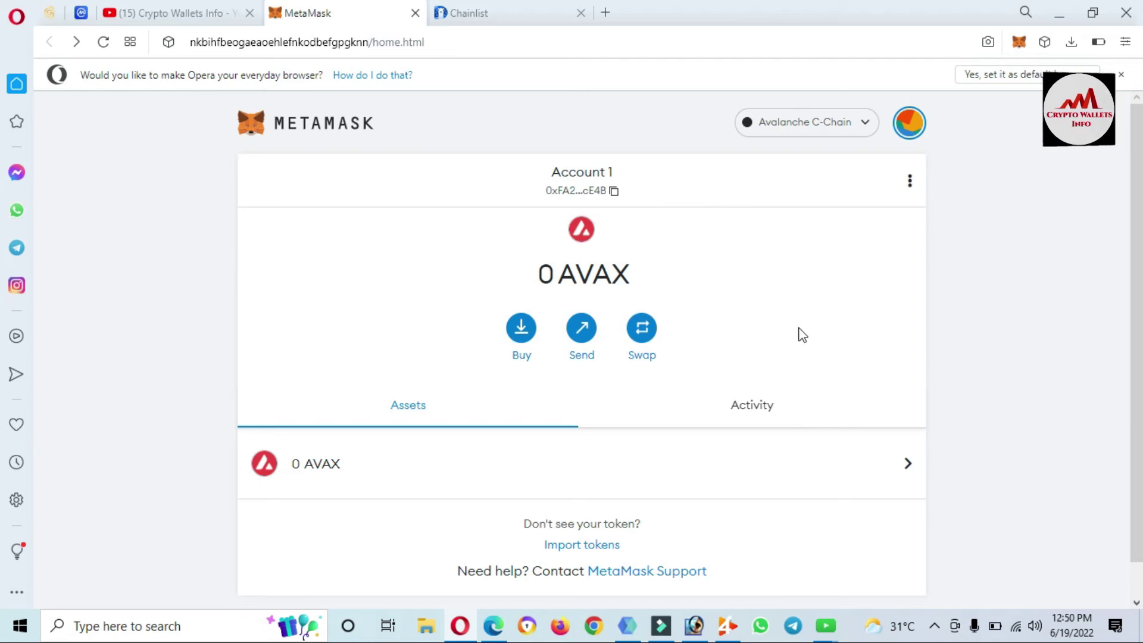
click(909, 182)
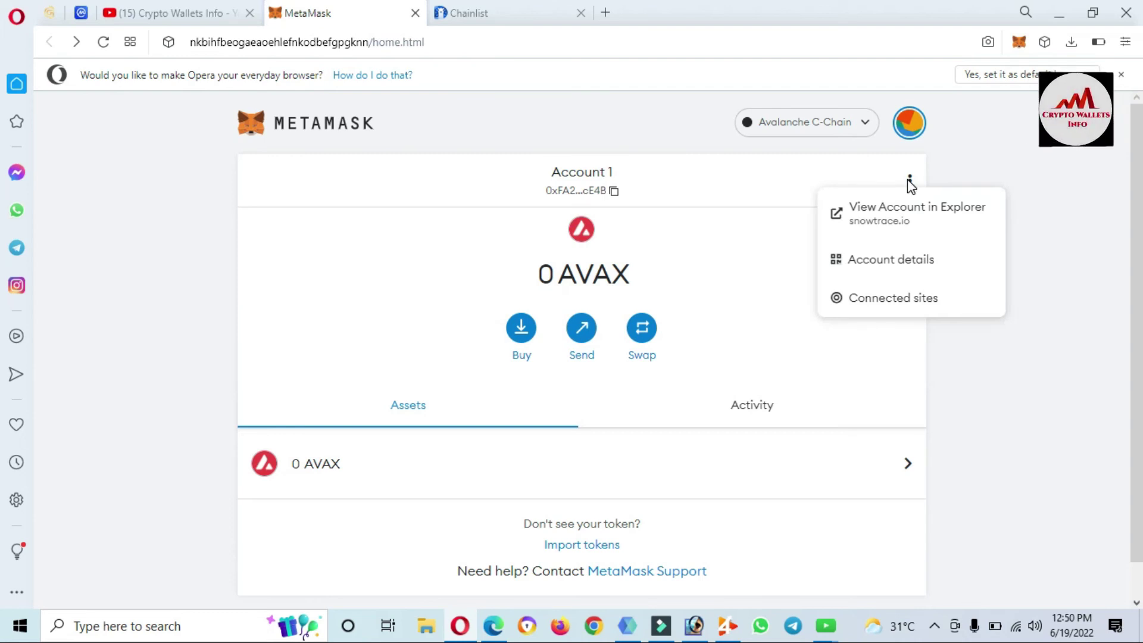
click(905, 214)
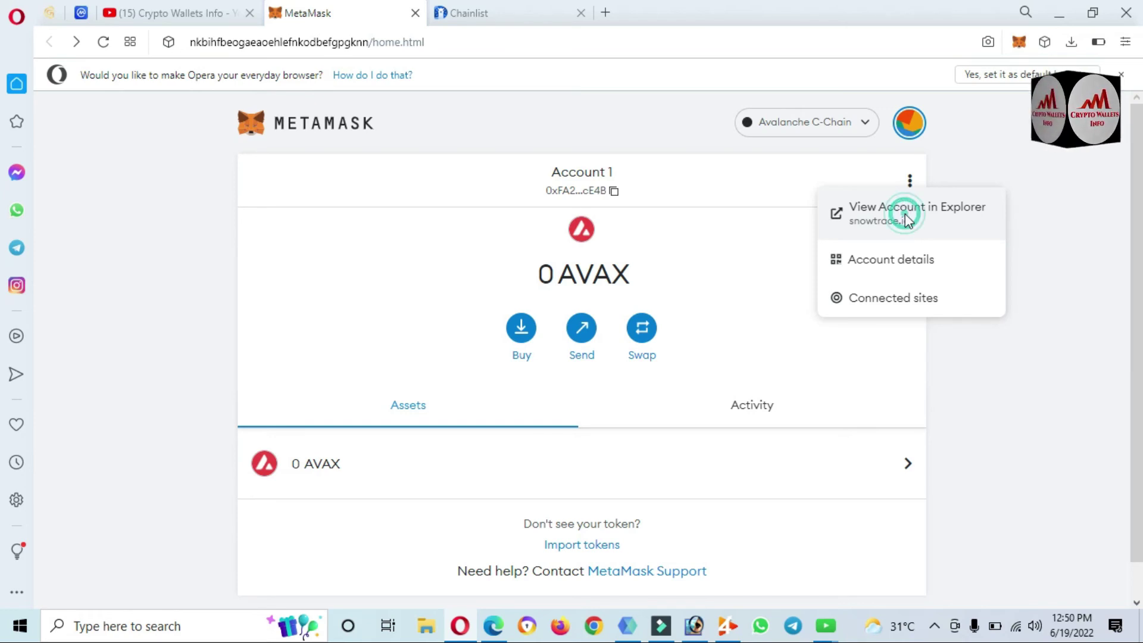
click(302, 12)
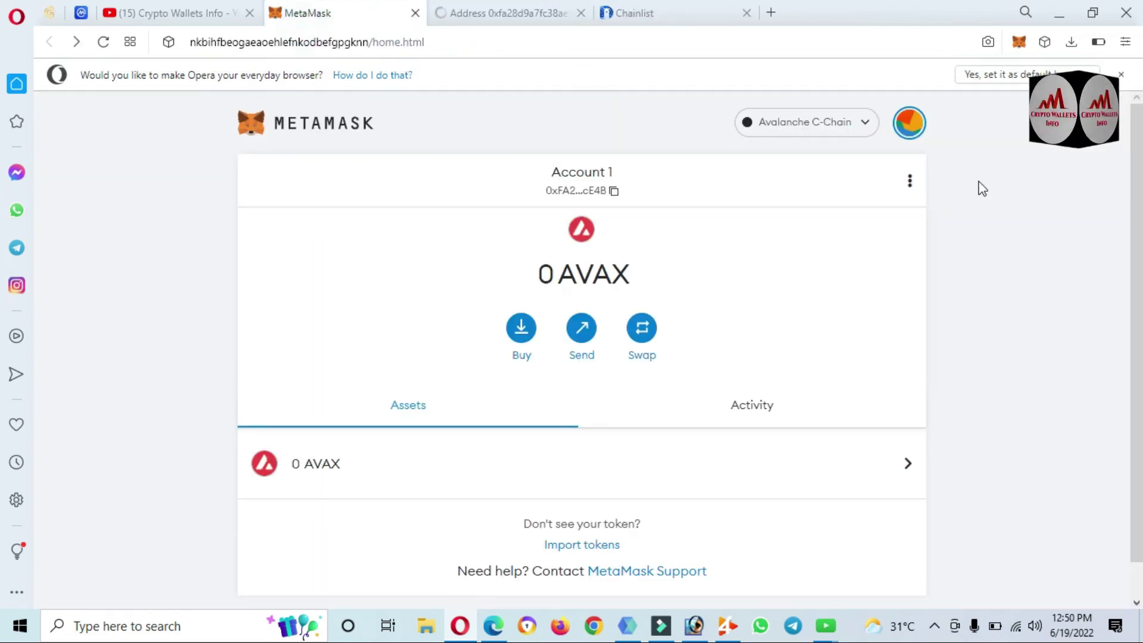
Show the account details of Account 1 and highlight its full wallet address
click(910, 182)
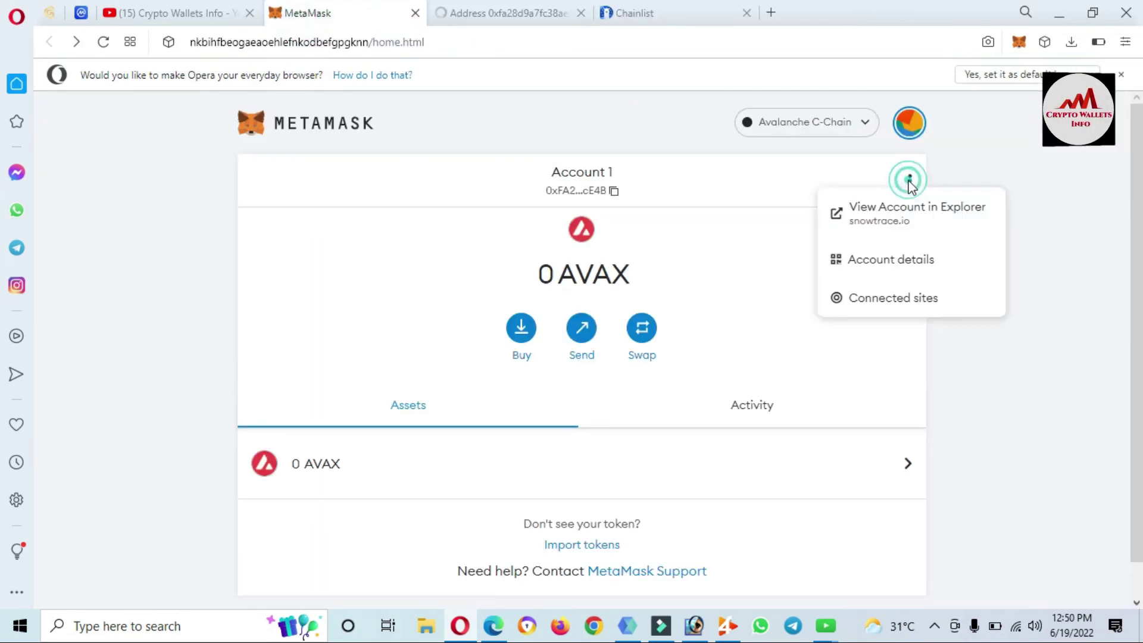
click(878, 265)
drag(631, 370, 497, 362)
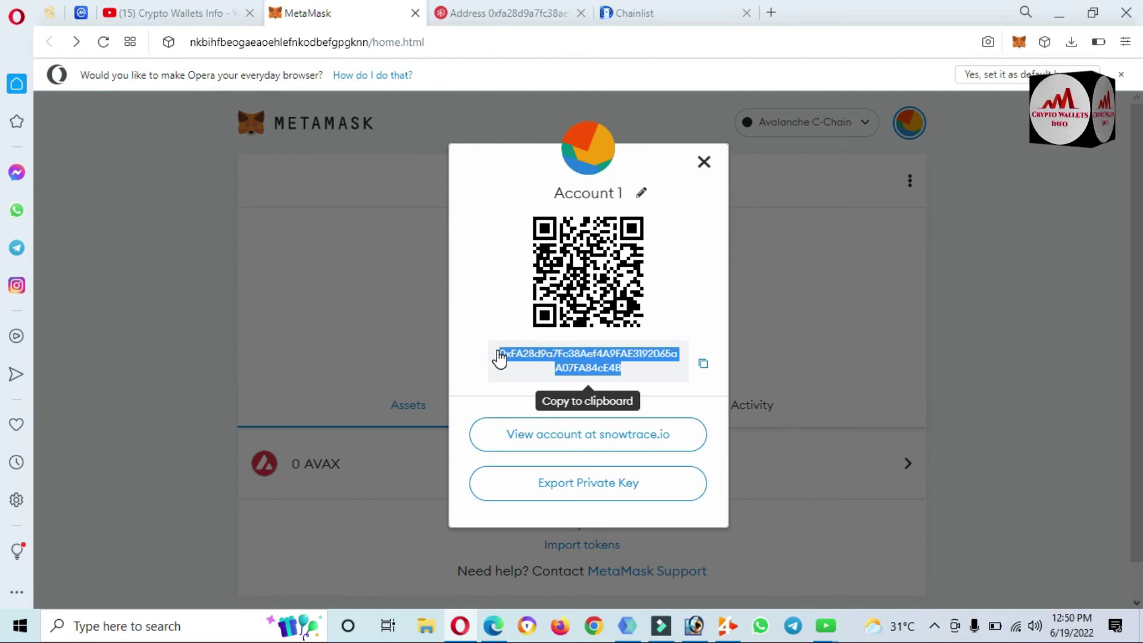
drag(499, 358, 499, 359)
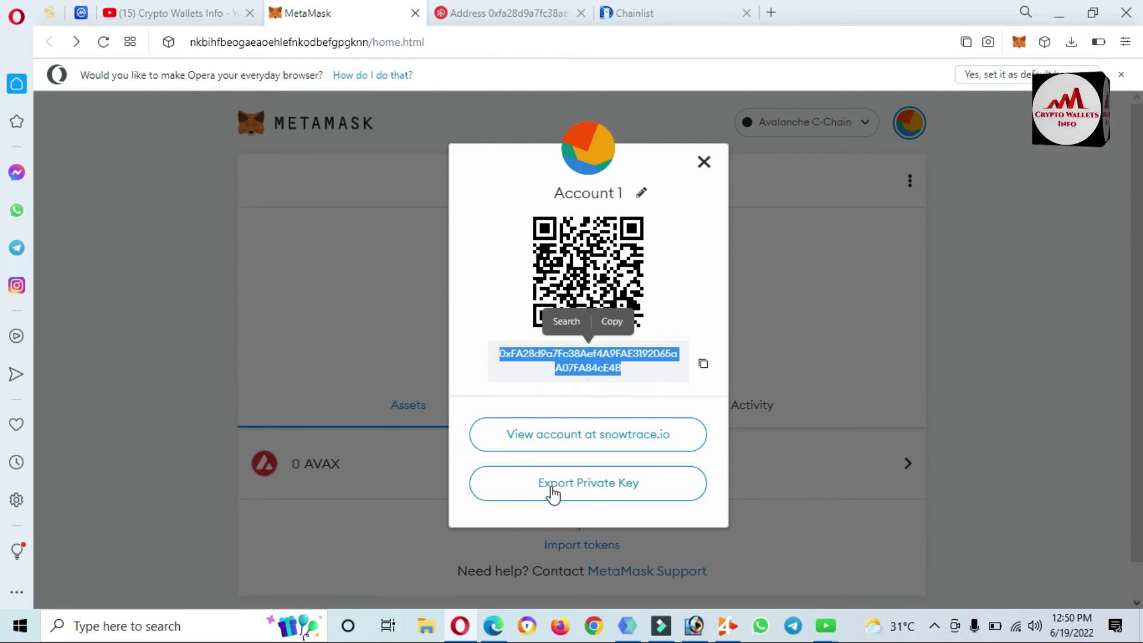
Reveal the private key of Account 1 by entering the MetaMask password, and highlight the key
click(601, 487)
click(597, 357)
text(•••••••••••••)
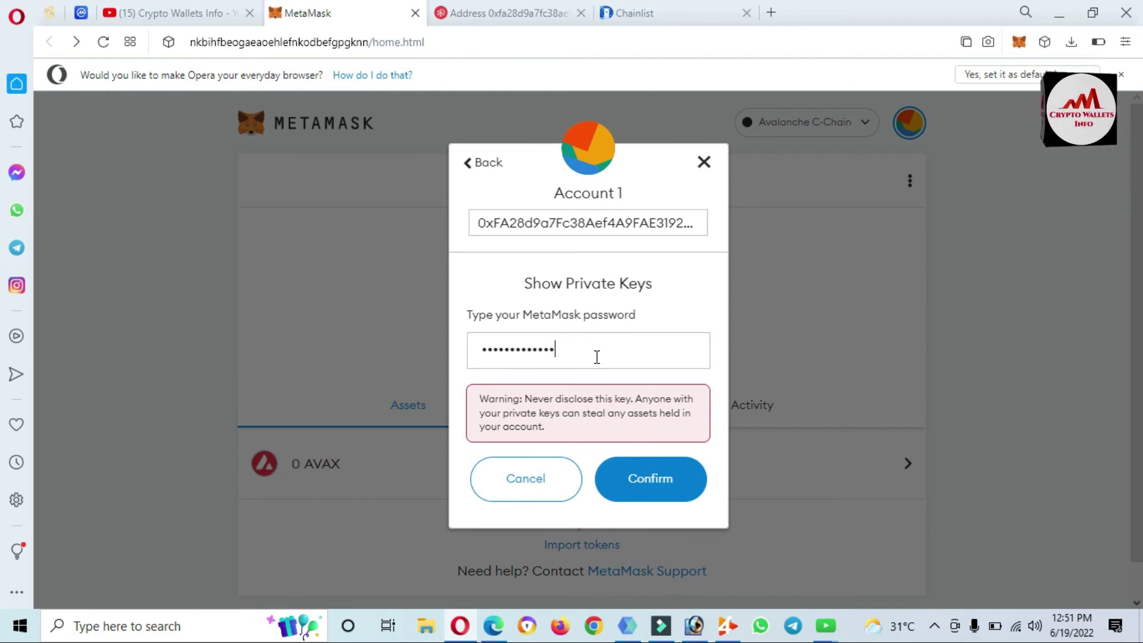
click(654, 469)
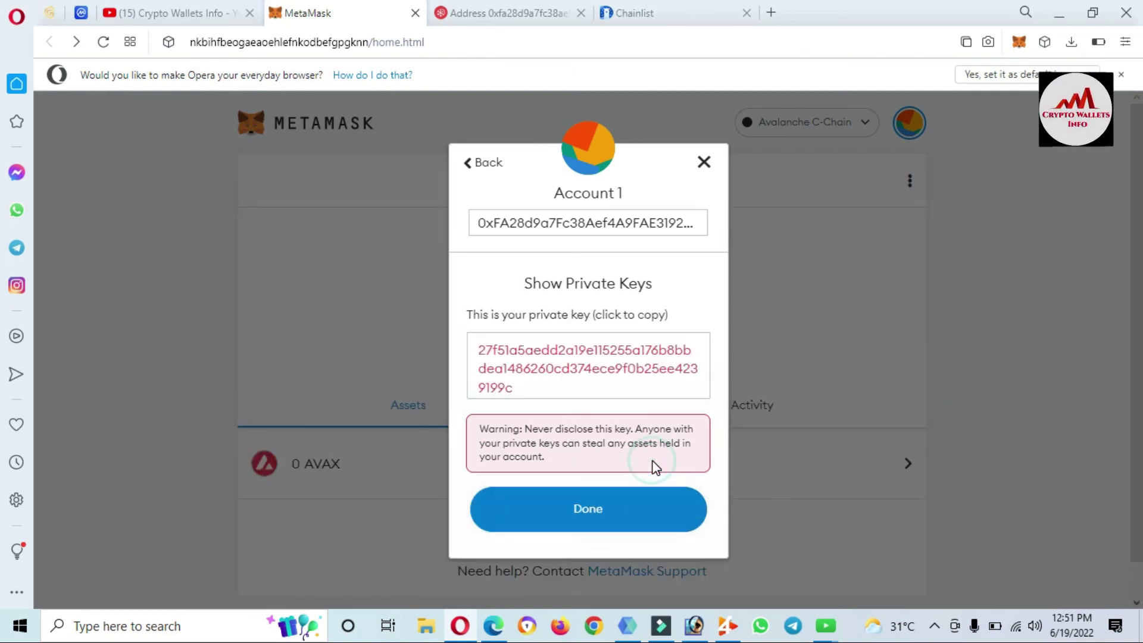
drag(530, 391, 507, 356)
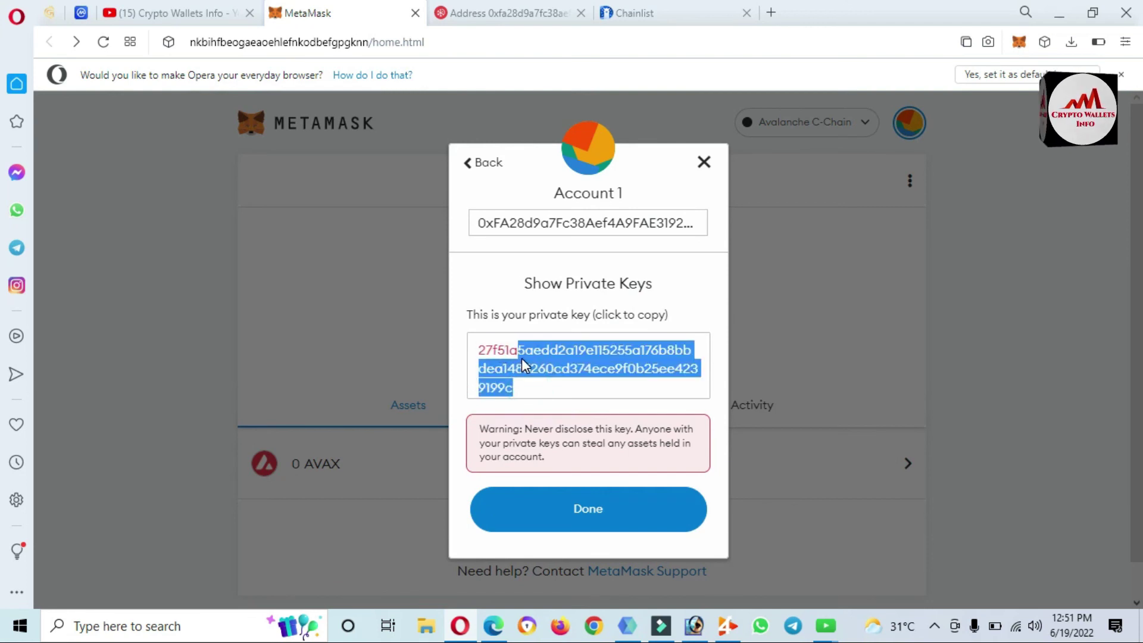
drag(521, 358, 513, 351)
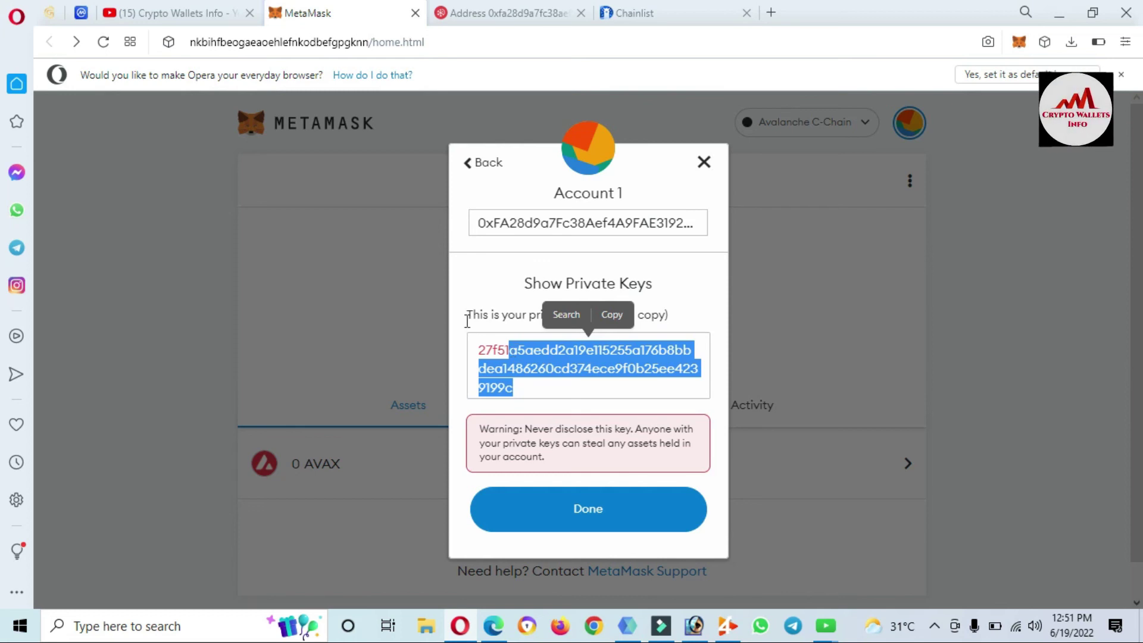
Switch to YouTube and look through the Crypto Wallets Info channel page, highlighting the channel name and the featured Best Cryptocurrency Wallets channel
click(172, 9)
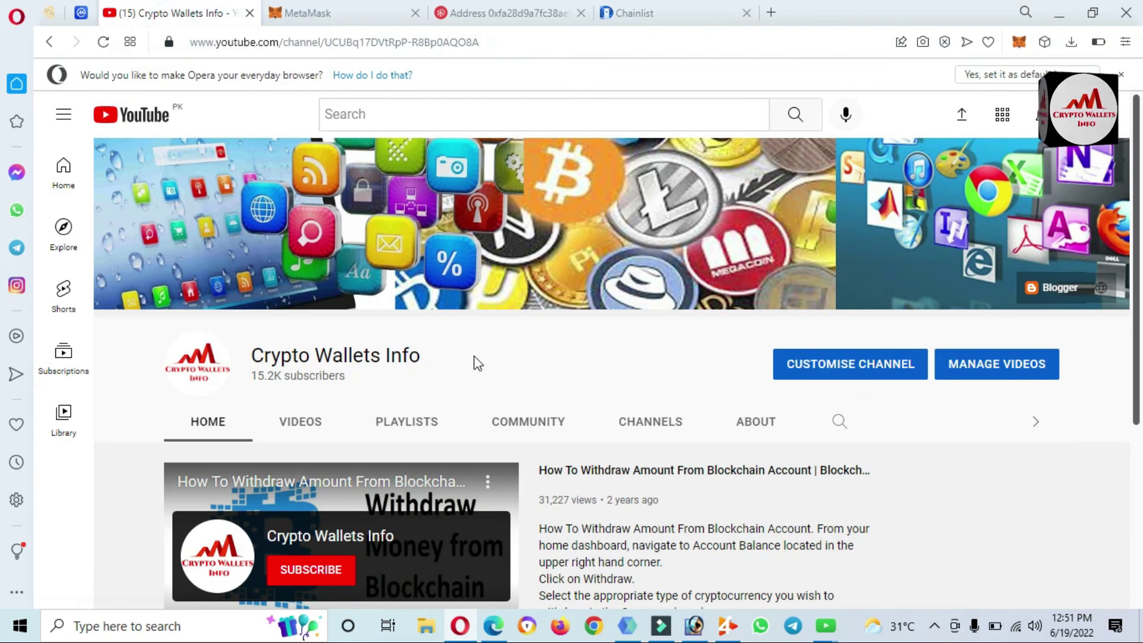
drag(444, 364, 582, 359)
drag(1137, 158, 1140, 395)
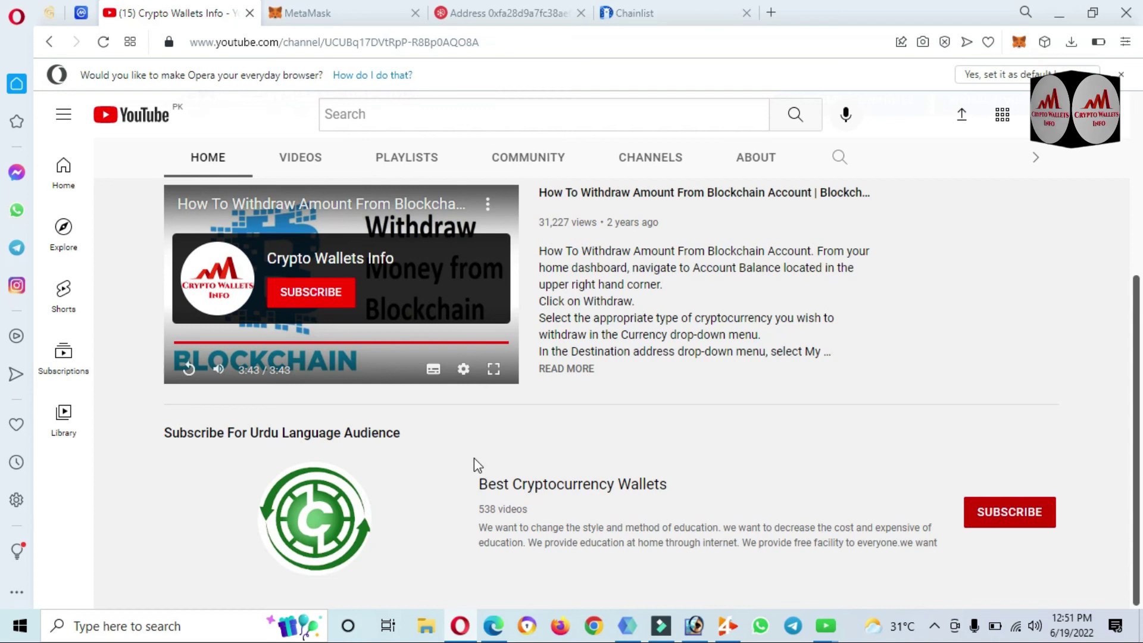
drag(473, 482, 679, 477)
click(933, 633)
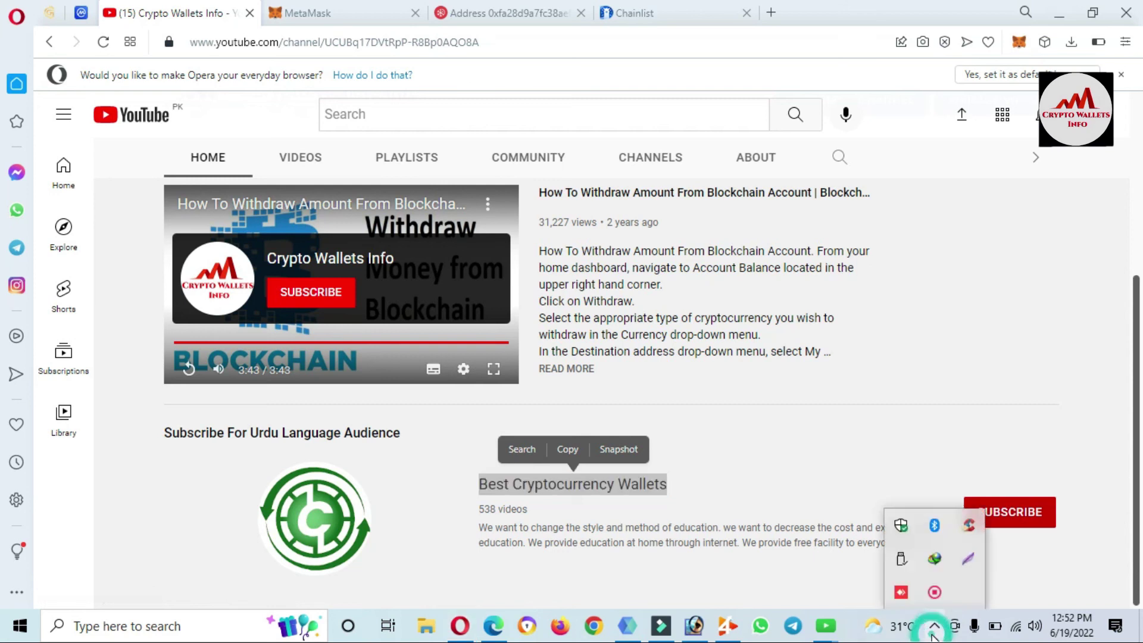
right_click(935, 594)
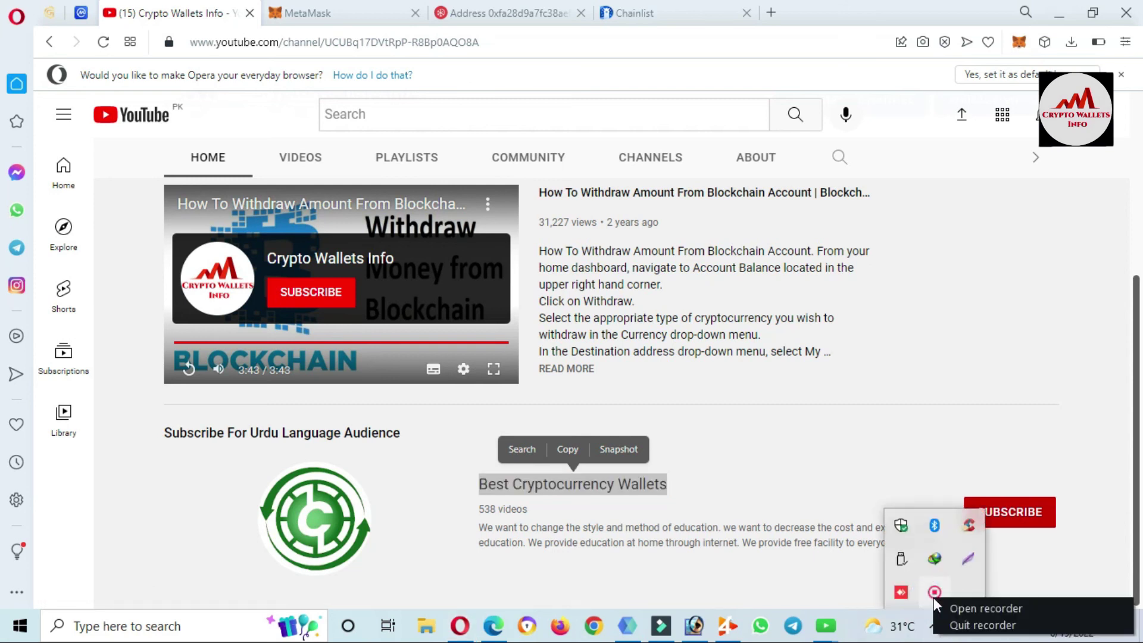
click(965, 624)
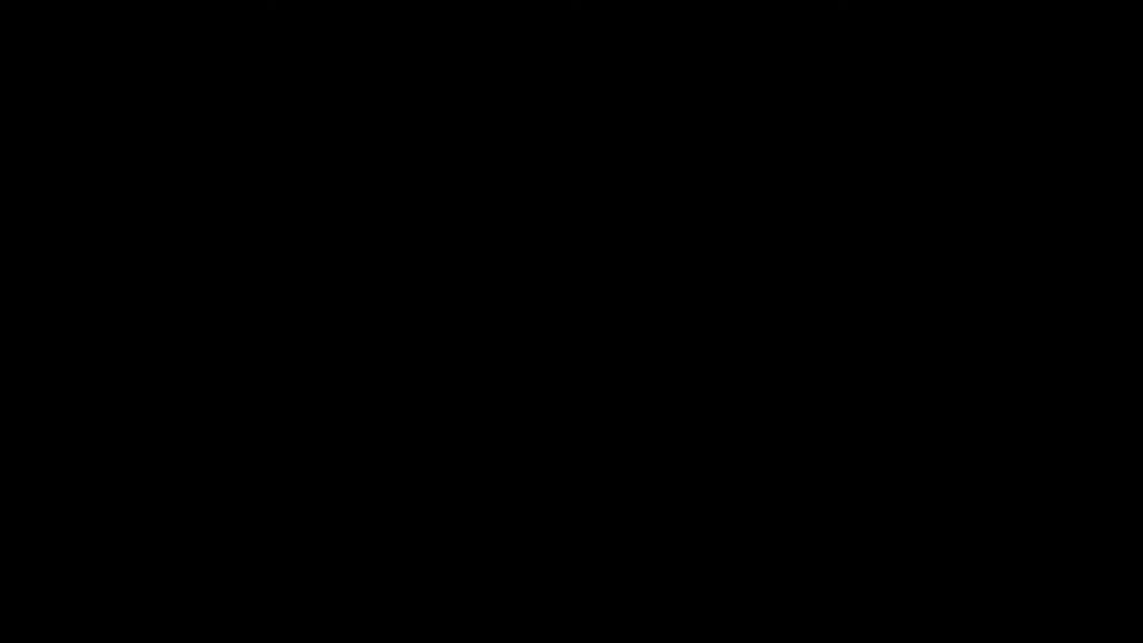